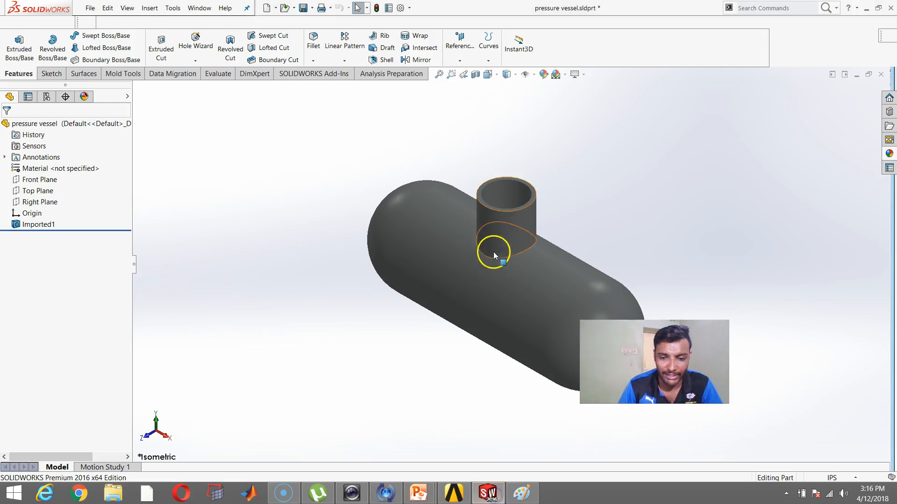
{"action": "left_click", "coordinate": [880, 76]}
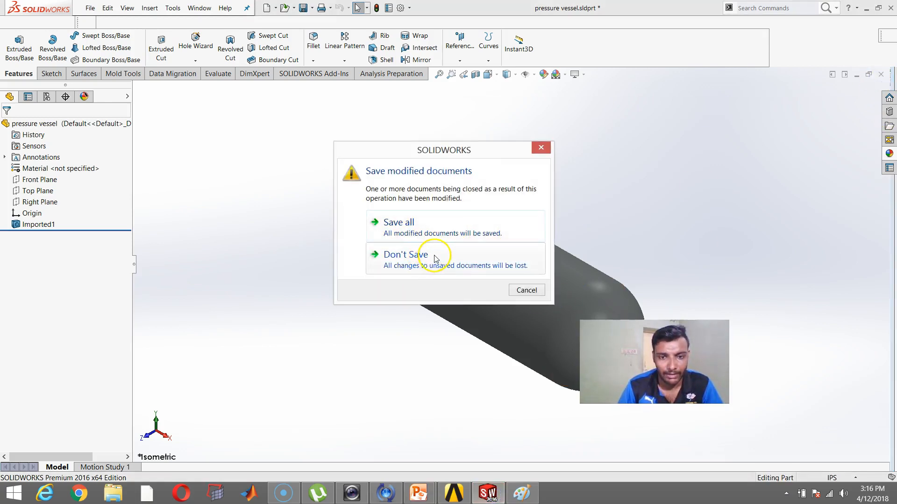
{"action": "left_click", "coordinate": [526, 290]}
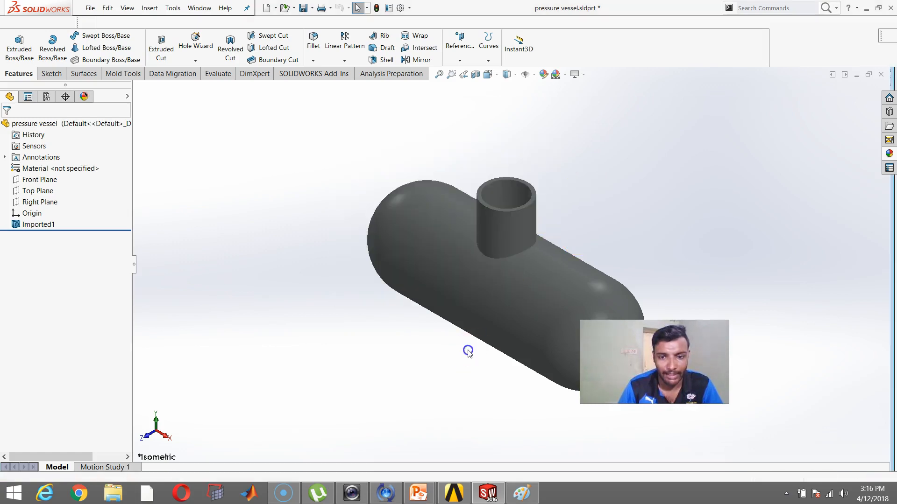
{"action": "scroll", "coordinate": [467, 350], "scroll_direction": "up", "scroll_amount": 3}
{"action": "scroll", "coordinate": [516, 336], "scroll_direction": "down", "scroll_amount": 6}
{"action": "scroll", "coordinate": [414, 96], "scroll_direction": "up", "scroll_amount": 1}
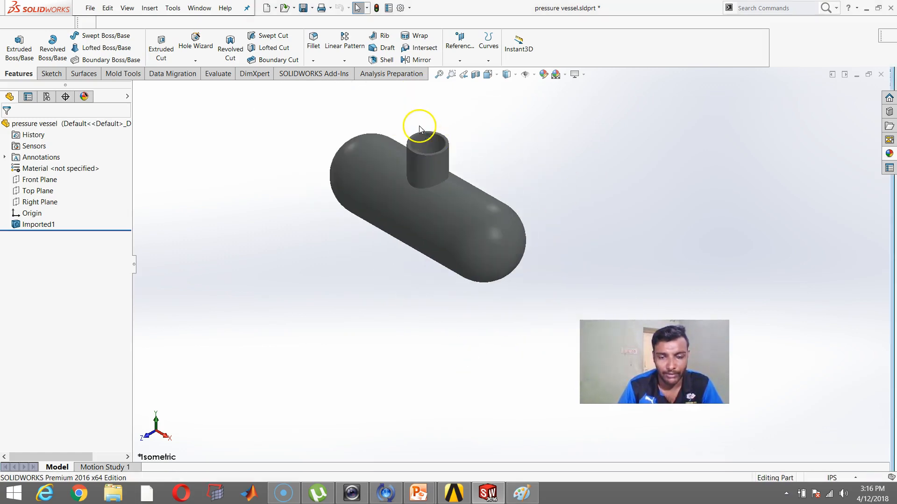
{"action": "scroll", "coordinate": [419, 125], "scroll_direction": "down", "scroll_amount": 1}
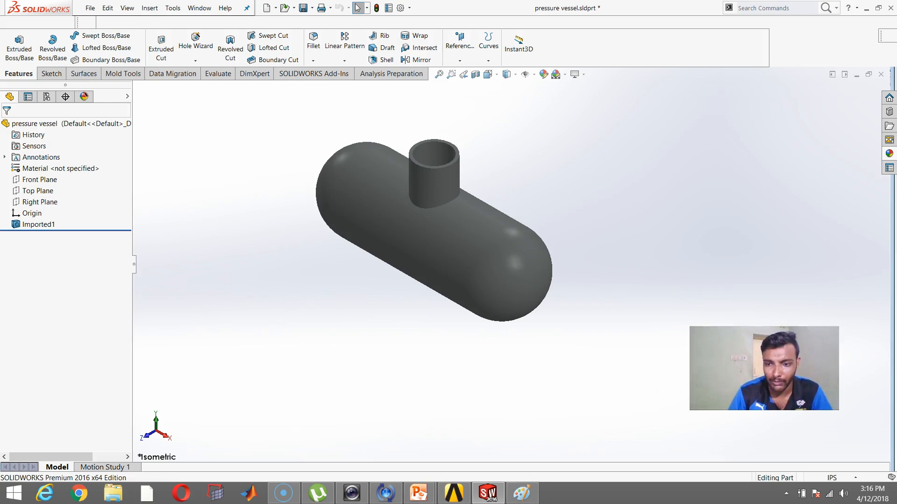
{"action": "scroll", "coordinate": [475, 128], "scroll_direction": "up", "scroll_amount": 1}
{"action": "scroll", "coordinate": [408, 154], "scroll_direction": "down", "scroll_amount": 1}
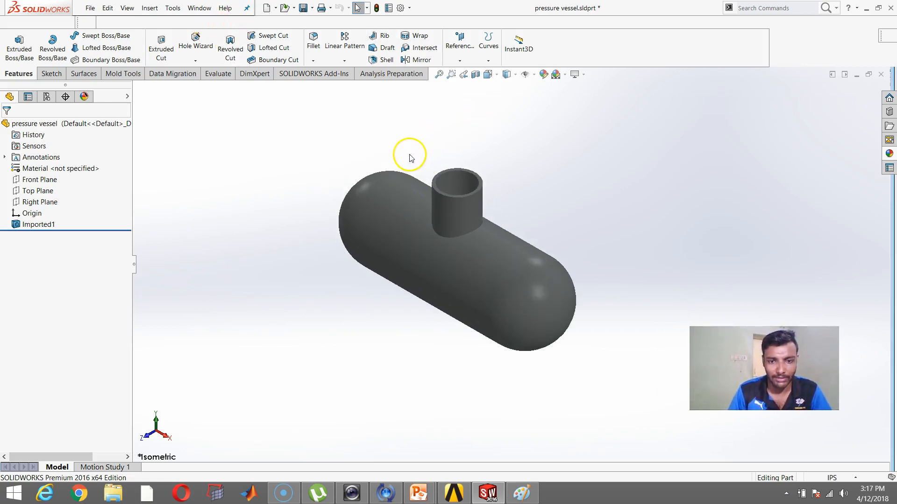
Save the pressure vessel part as a Parasolid (*.x_t) file in the Meshed Minds folder, replacing the existing file.
{"action": "left_click", "coordinate": [91, 11]}
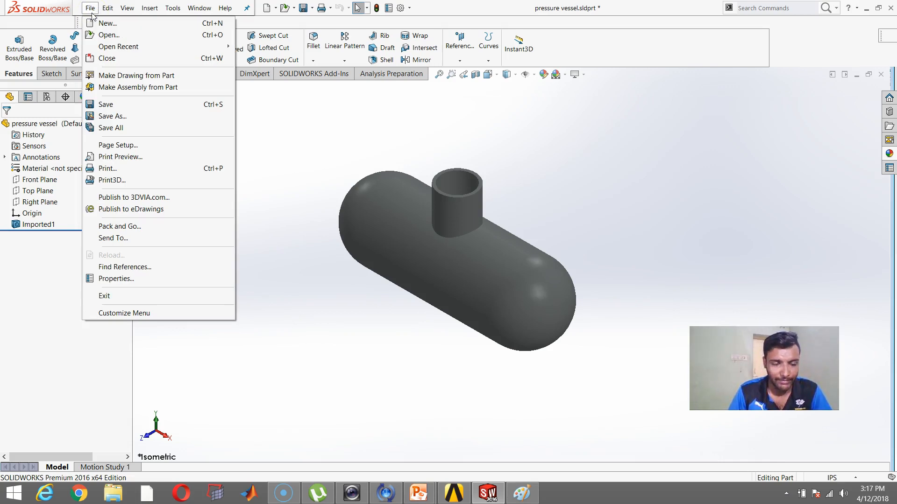
{"action": "left_click", "coordinate": [131, 115]}
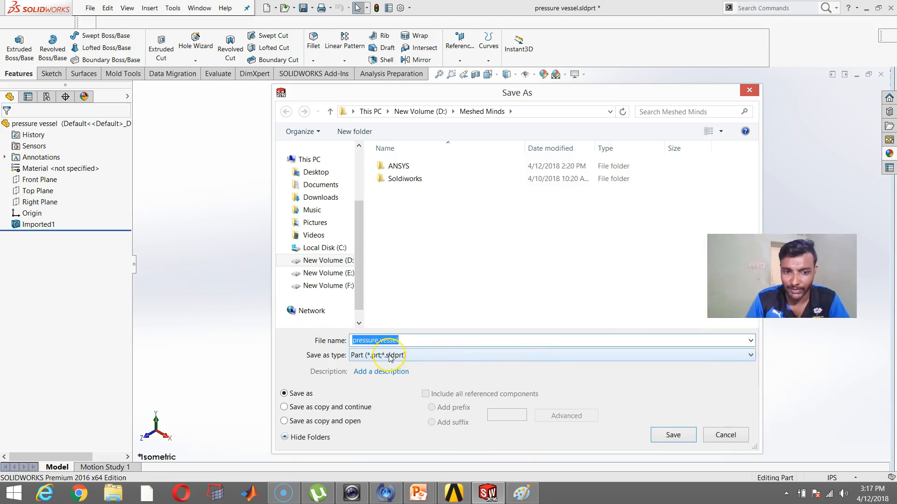
{"action": "left_click", "coordinate": [416, 358]}
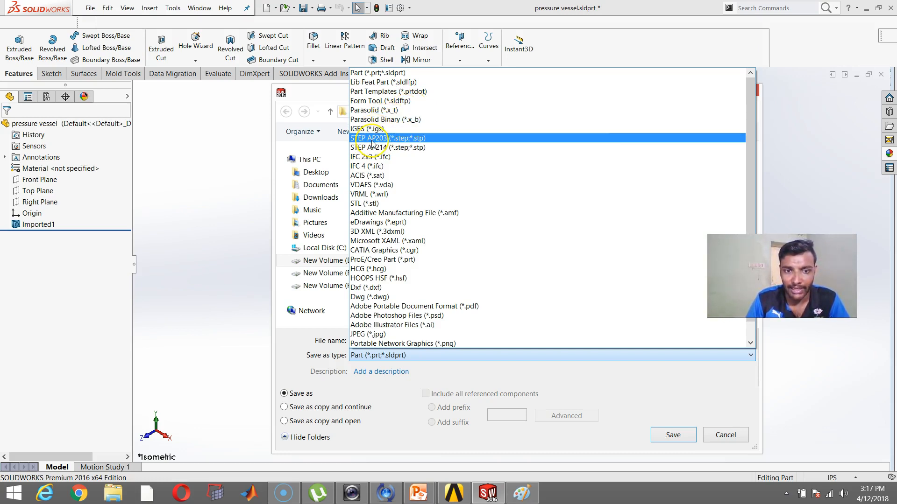
{"action": "left_click", "coordinate": [392, 139]}
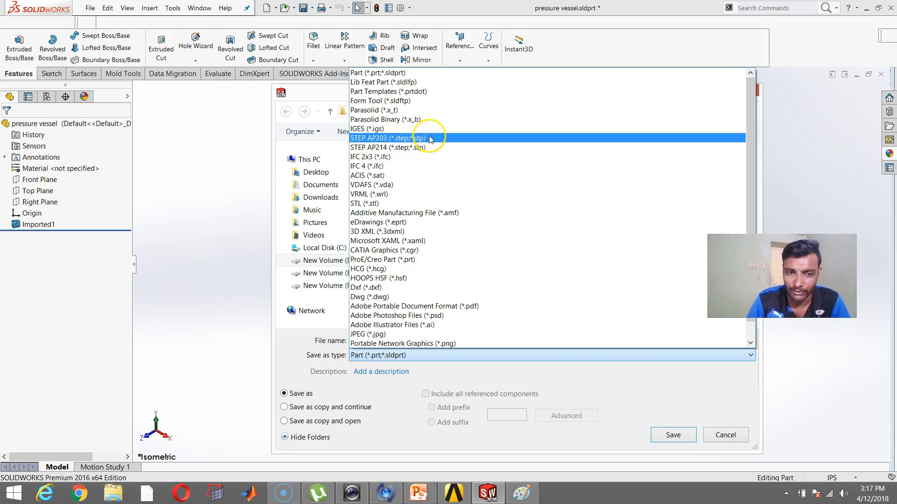
{"action": "left_click", "coordinate": [426, 112]}
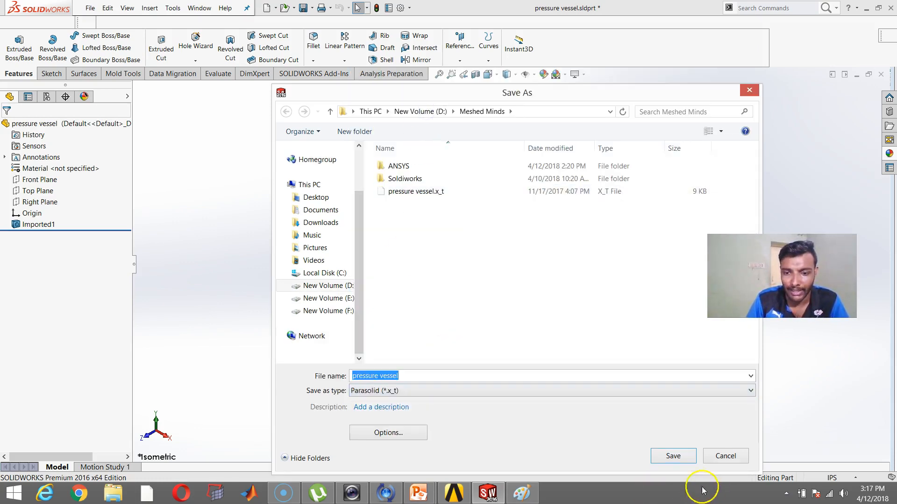
{"action": "left_click", "coordinate": [672, 455]}
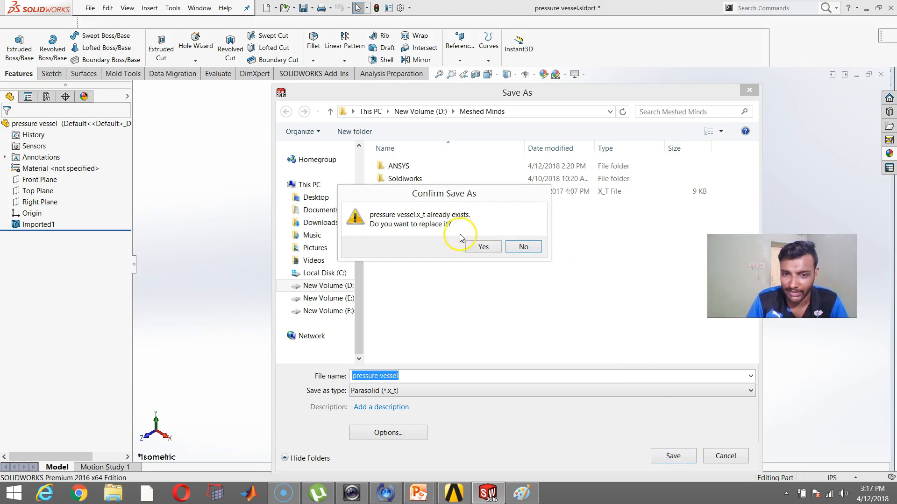
{"action": "left_click", "coordinate": [484, 248]}
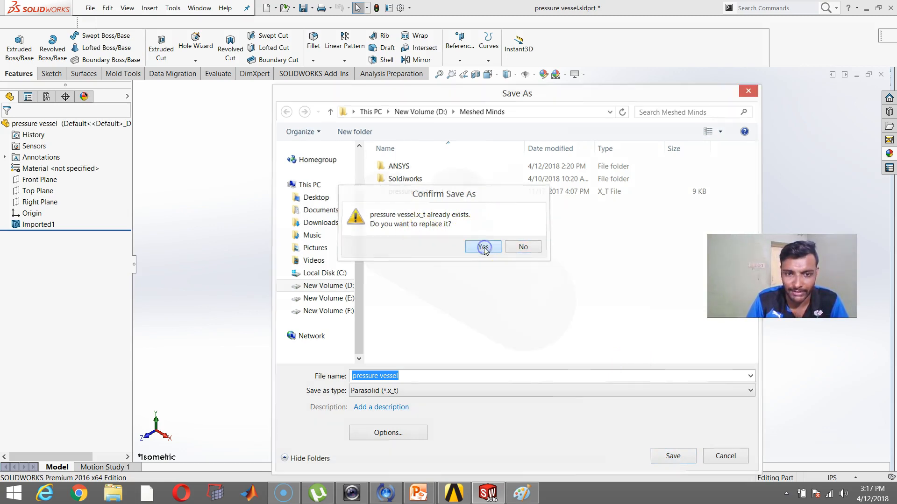
Save the pressure vessel part as an IGES (*.igs) file in the Meshed Minds folder, overwriting the existing copy.
{"action": "scroll", "coordinate": [486, 299], "scroll_direction": "up", "scroll_amount": 1}
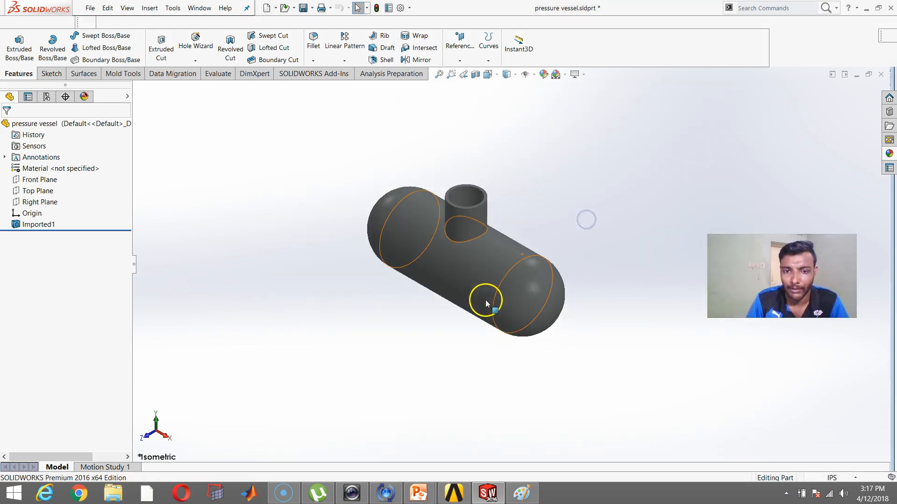
{"action": "scroll", "coordinate": [482, 238], "scroll_direction": "down", "scroll_amount": 1}
{"action": "scroll", "coordinate": [398, 194], "scroll_direction": "down", "scroll_amount": 1}
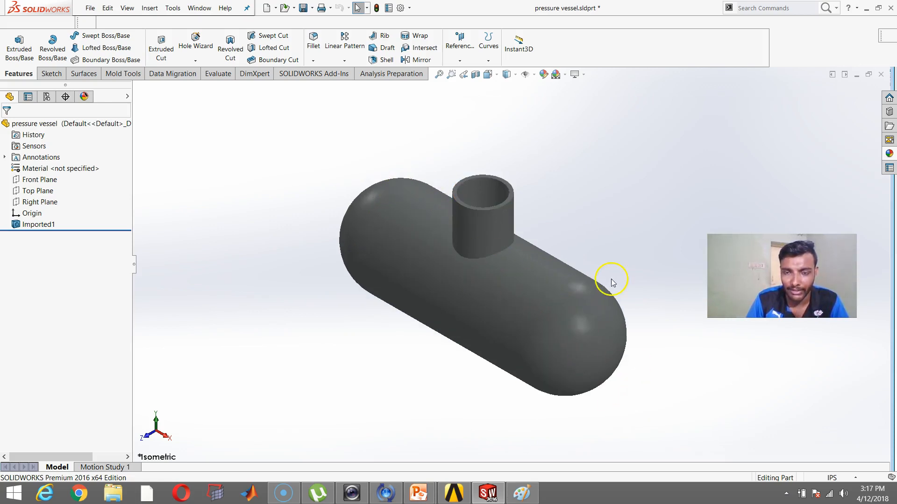
{"action": "left_click", "coordinate": [88, 11]}
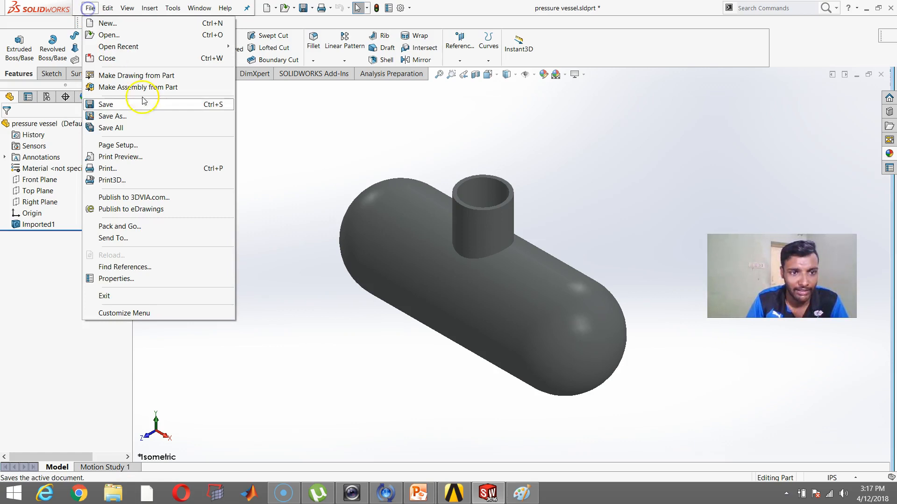
{"action": "left_click", "coordinate": [148, 111]}
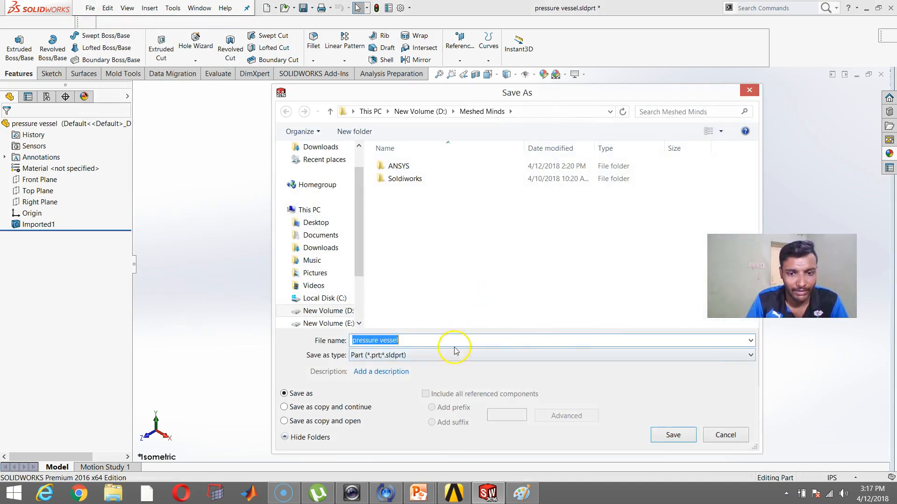
{"action": "left_click", "coordinate": [449, 355]}
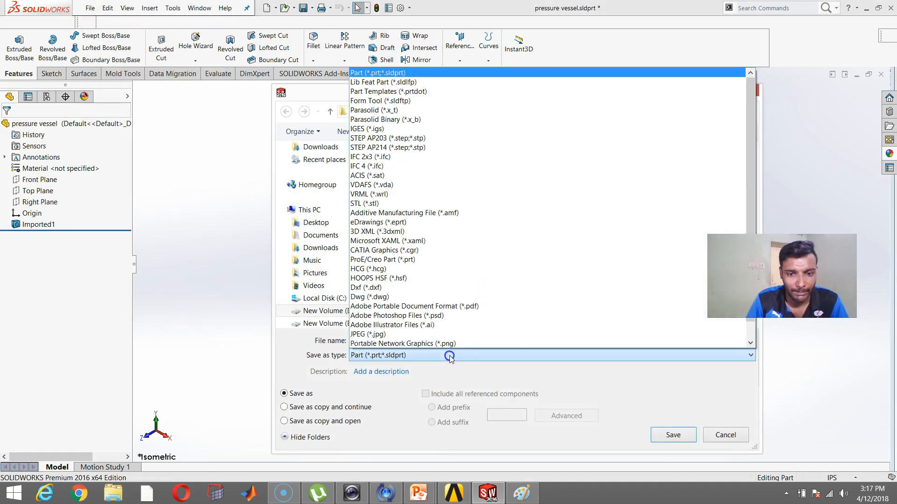
{"action": "left_click", "coordinate": [387, 129]}
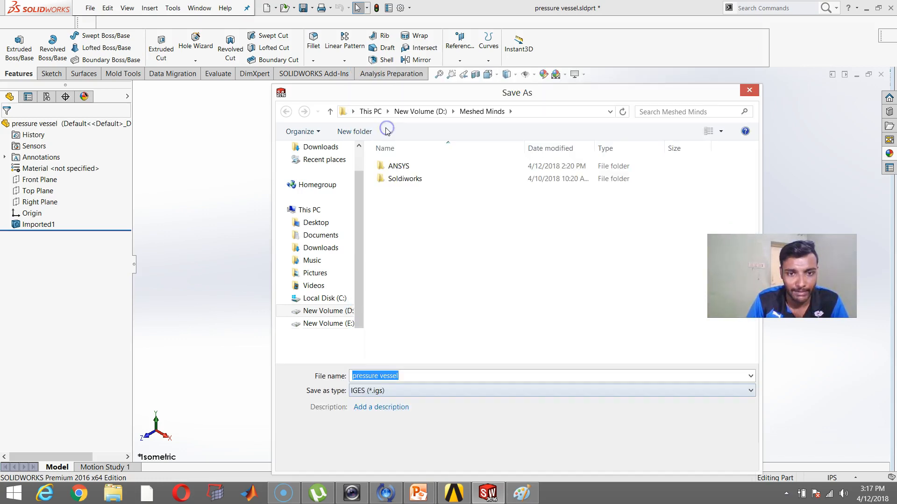
{"action": "left_click", "coordinate": [673, 457]}
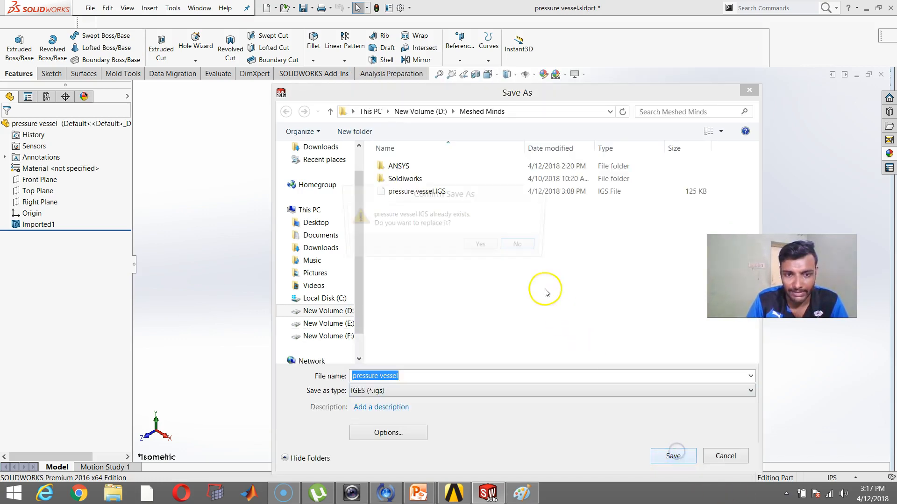
{"action": "left_click", "coordinate": [481, 247]}
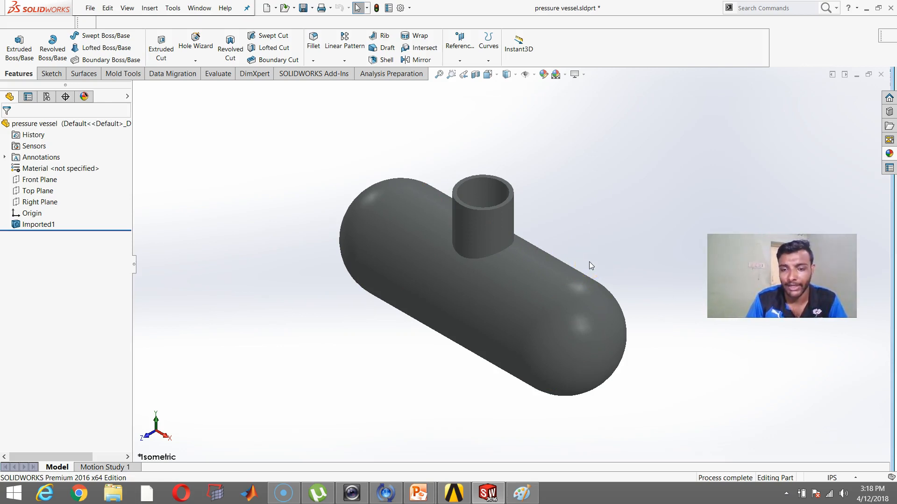
Leave the part open and switch to the unsaved project in ANSYS Workbench.
{"action": "left_click", "coordinate": [880, 76]}
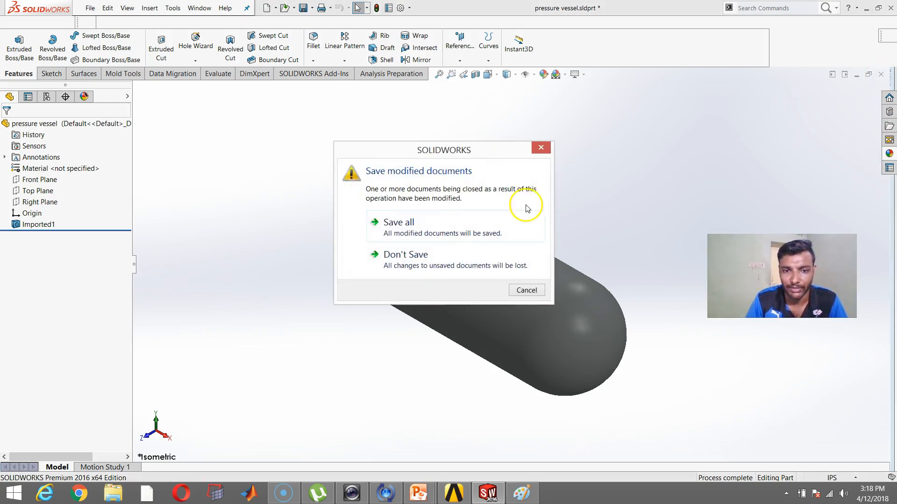
{"action": "left_click", "coordinate": [543, 150]}
{"action": "left_click", "coordinate": [455, 494]}
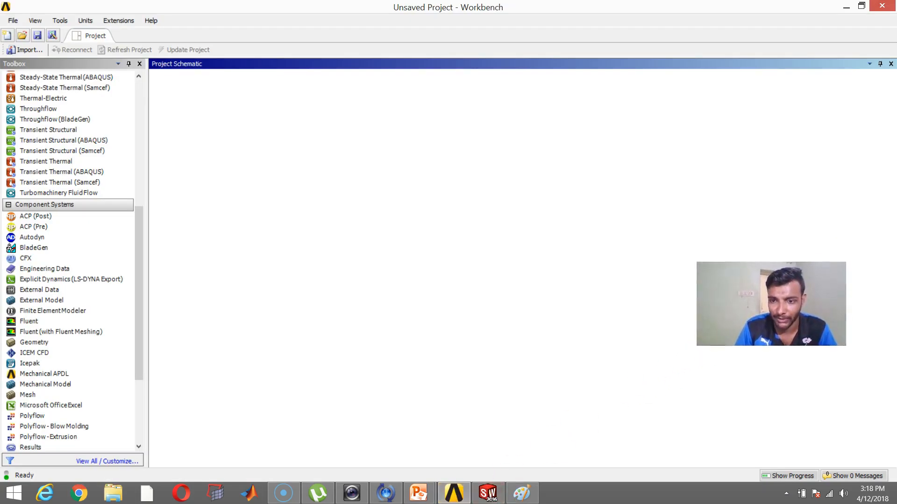
Look through the available analysis systems and component systems in the Toolbox.
{"action": "left_click_drag", "start_coordinate": [140, 254], "coordinate": [121, 128]}
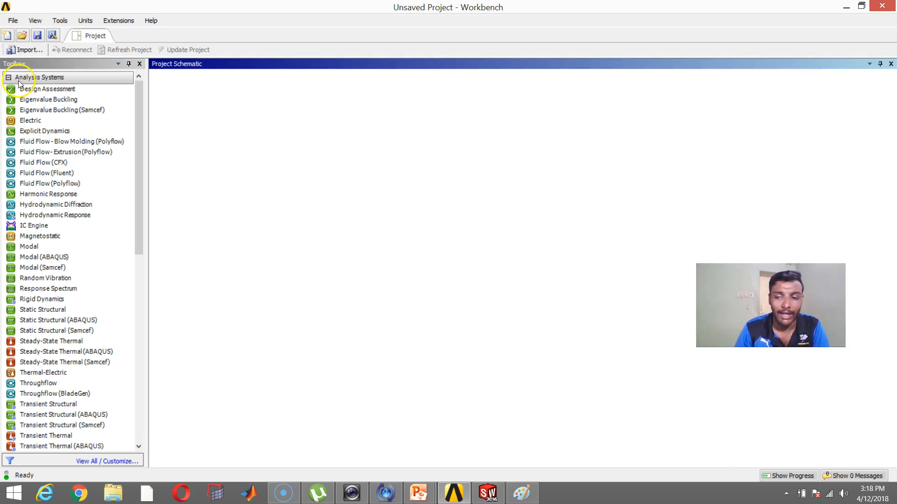
{"action": "left_click_drag", "start_coordinate": [135, 244], "coordinate": [133, 324]}
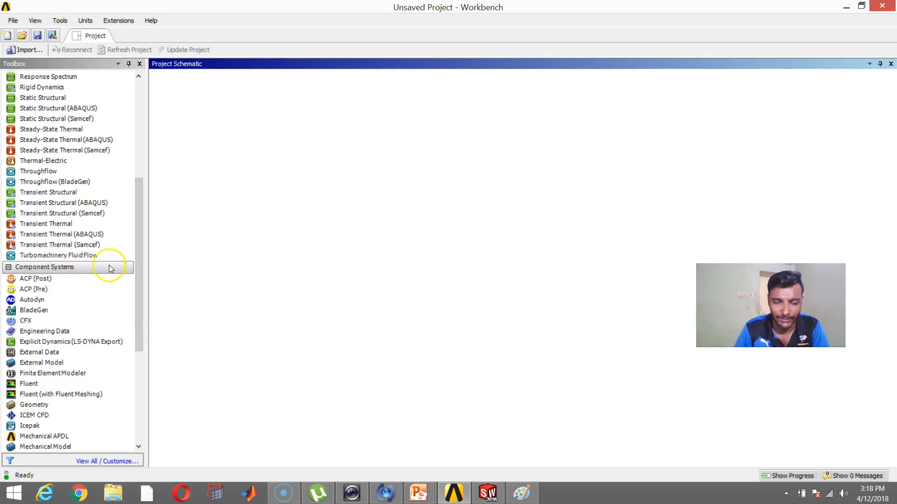
{"action": "left_click_drag", "start_coordinate": [136, 245], "coordinate": [120, 147]}
{"action": "left_click", "coordinate": [76, 112]}
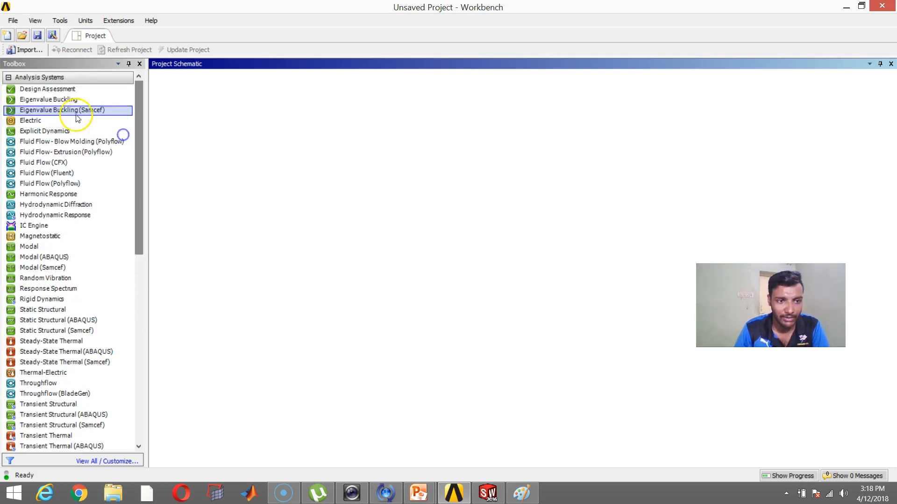
{"action": "left_click", "coordinate": [65, 132]}
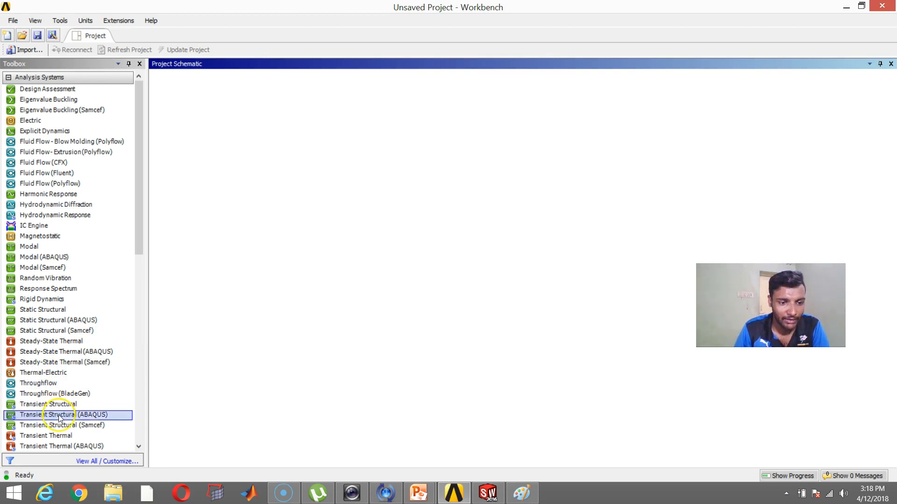
{"action": "mouse_move", "coordinate": [135, 250]}
{"action": "left_mouse_down"}
{"action": "mouse_move", "coordinate": [136, 287]}
{"action": "mouse_move", "coordinate": [131, 251]}
{"action": "left_mouse_up"}
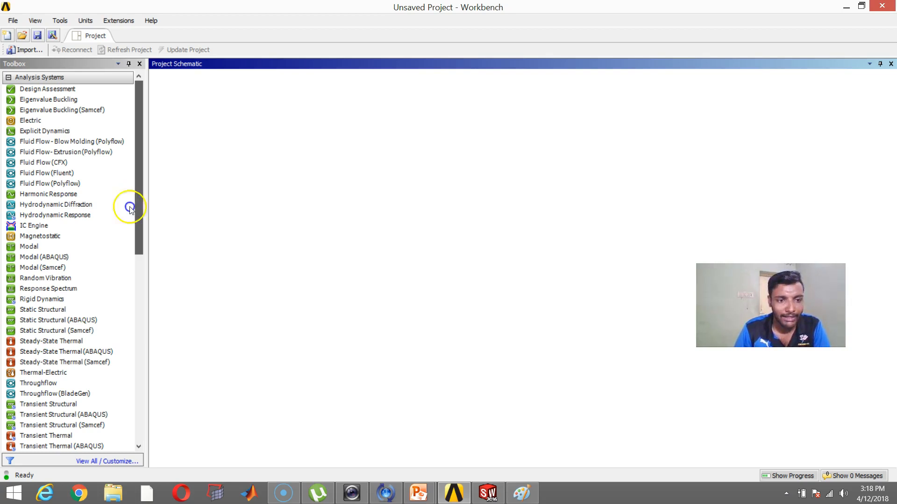
{"action": "scroll", "coordinate": [164, 394], "scroll_direction": "down", "scroll_amount": 11}
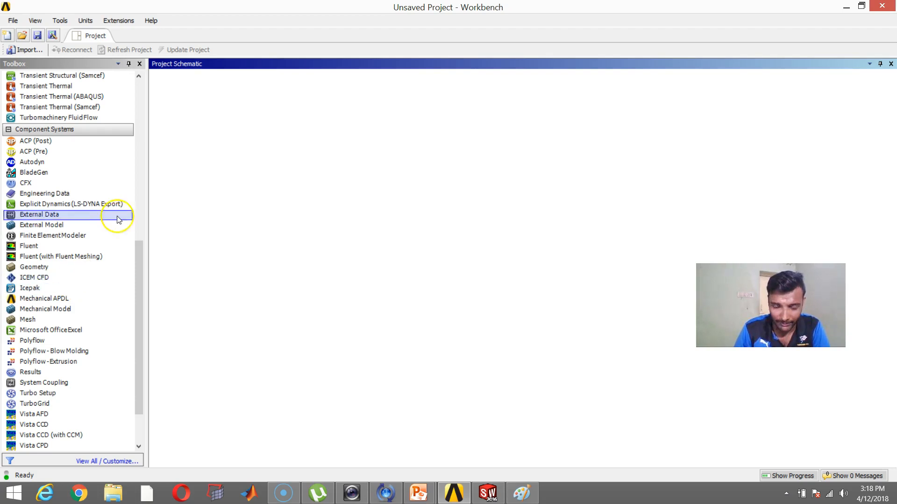
{"action": "left_click_drag", "start_coordinate": [139, 261], "coordinate": [118, 136]}
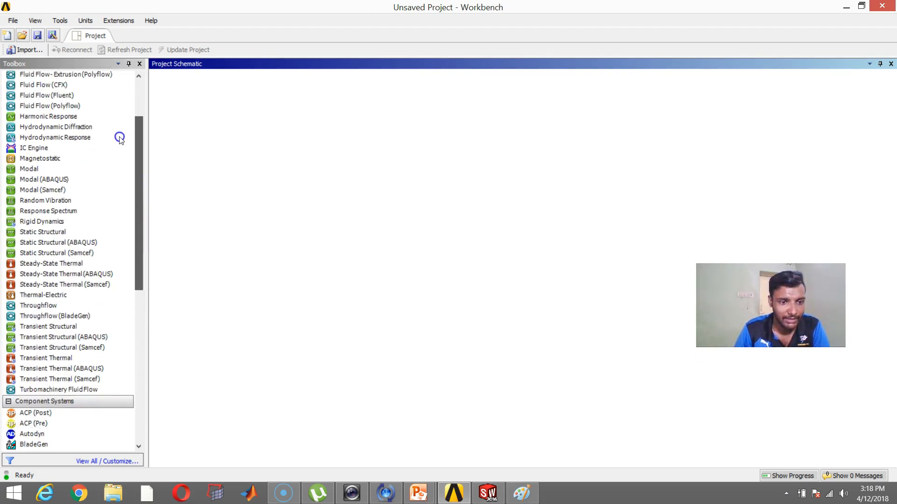
Add a standalone Static Structural analysis system to the Project Schematic.
{"action": "left_click_drag", "start_coordinate": [62, 327], "coordinate": [45, 277]}
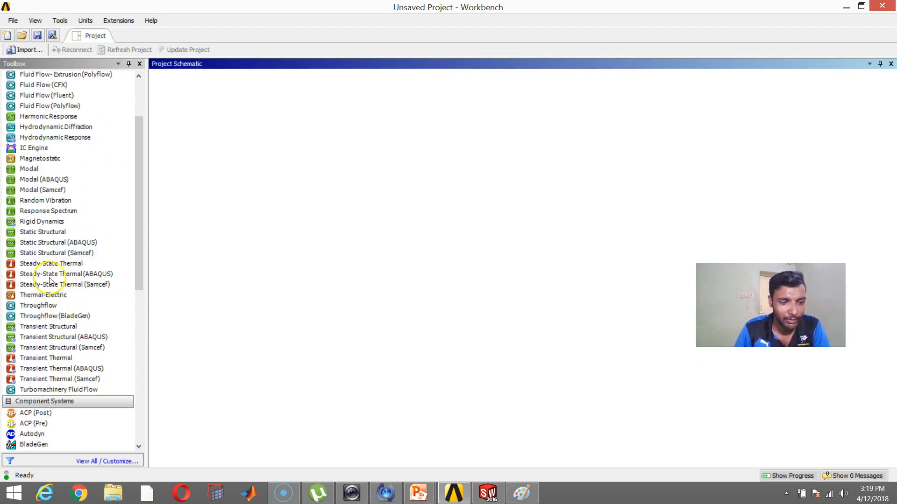
{"action": "left_click", "coordinate": [40, 233]}
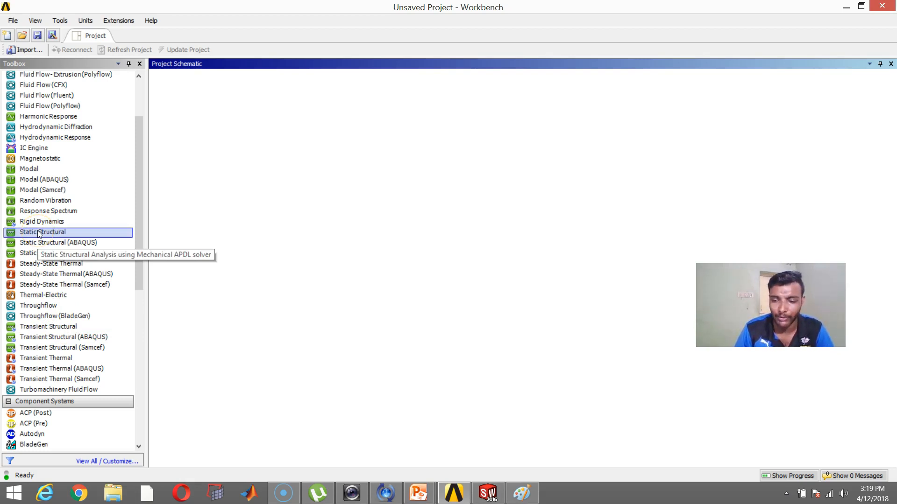
{"action": "left_click_drag", "start_coordinate": [33, 236], "coordinate": [194, 155]}
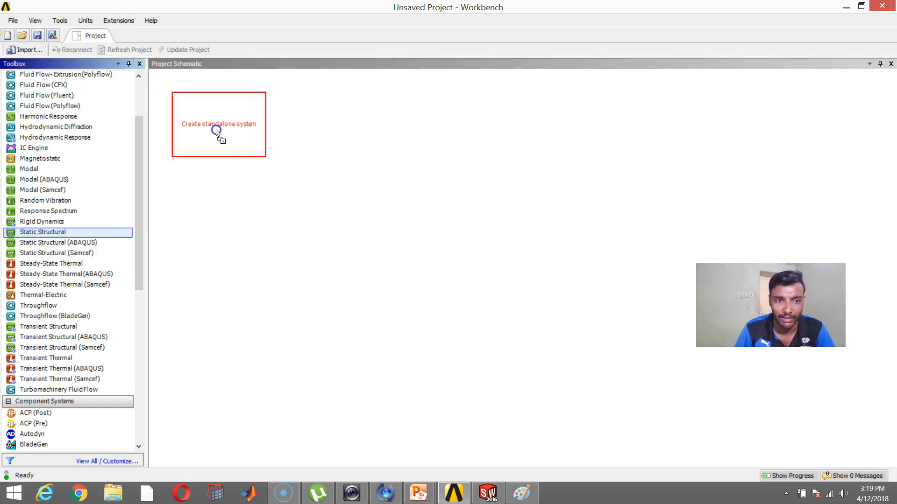
{"action": "left_click_drag", "start_coordinate": [177, 157], "coordinate": [204, 111]}
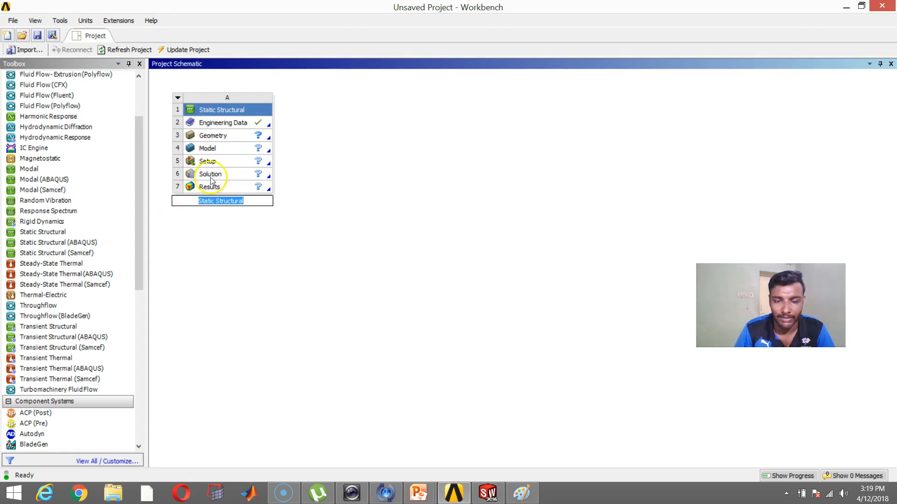
{"action": "left_click_drag", "start_coordinate": [136, 181], "coordinate": [152, 290]}
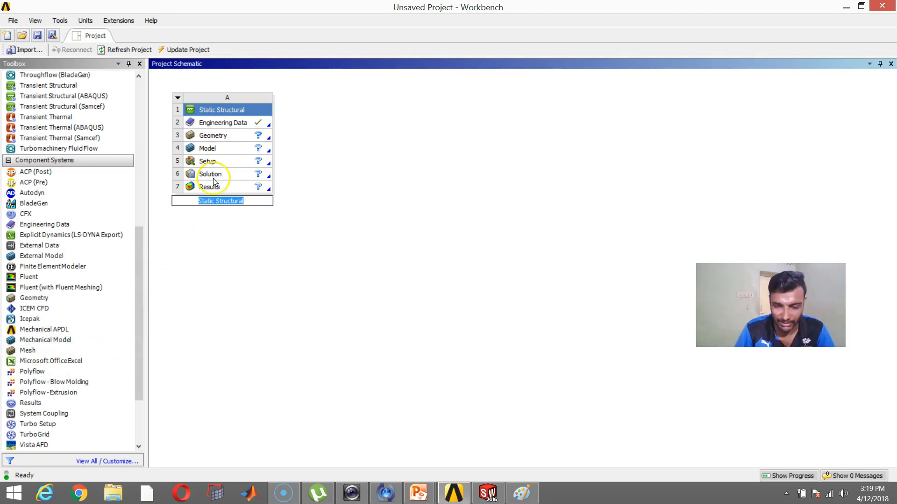
{"action": "left_click_drag", "start_coordinate": [137, 248], "coordinate": [143, 296]}
{"action": "left_click", "coordinate": [70, 325]}
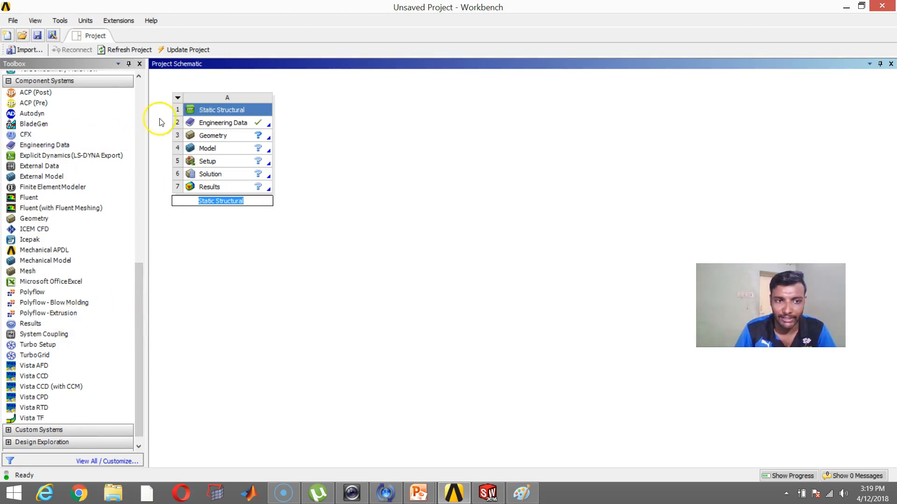
Delete the Static Structural system from the Project Schematic, including its unshared data.
{"action": "left_click_drag", "start_coordinate": [136, 274], "coordinate": [139, 155]}
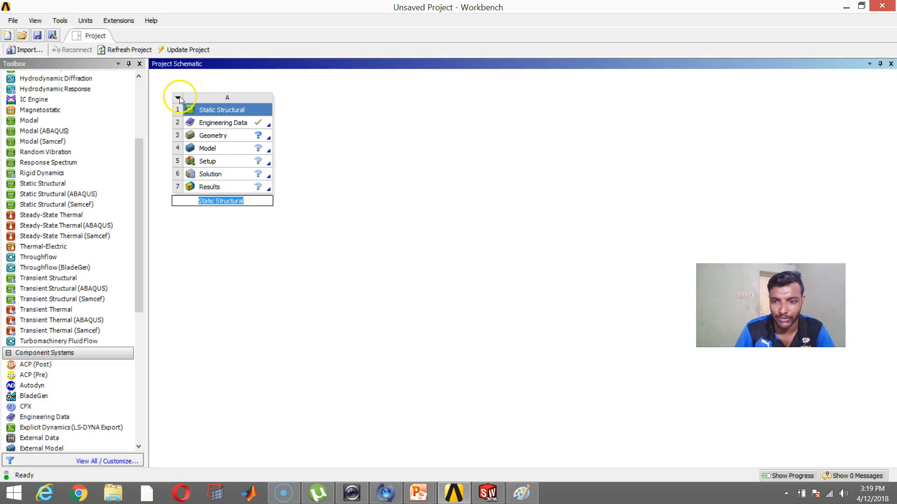
{"action": "left_click", "coordinate": [177, 98]}
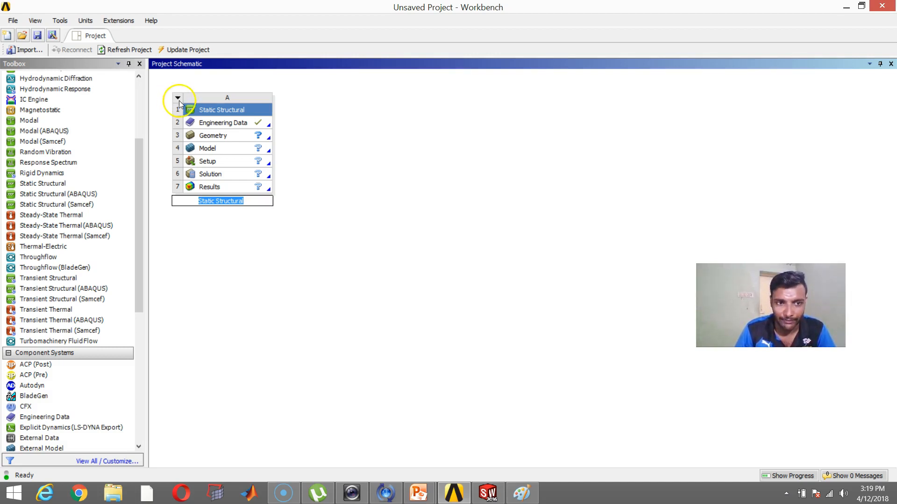
{"action": "left_click", "coordinate": [178, 97]}
{"action": "left_click", "coordinate": [206, 186]}
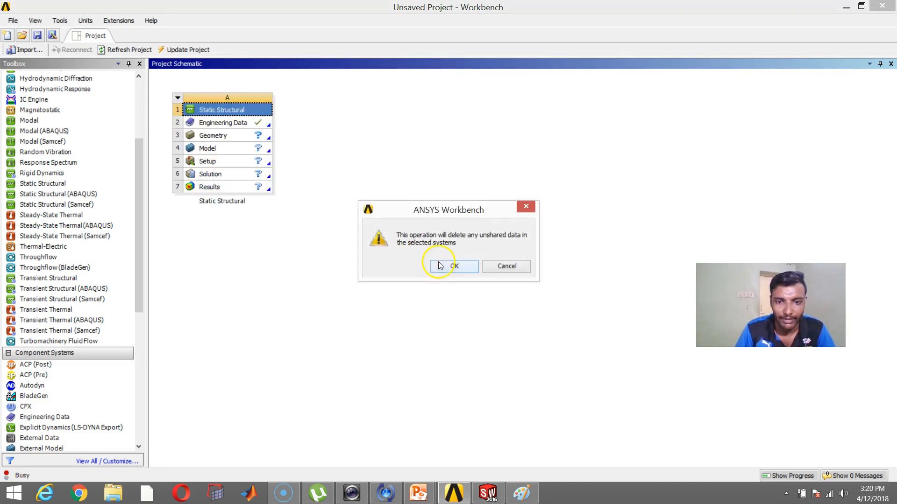
{"action": "left_click", "coordinate": [441, 255]}
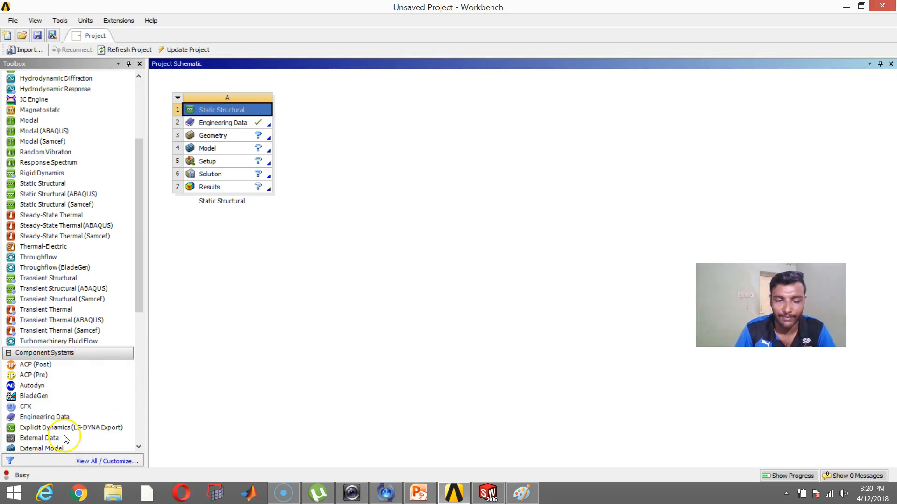
Add a standalone Geometry component system to the empty Project Schematic.
{"action": "left_click_drag", "start_coordinate": [140, 281], "coordinate": [142, 380]}
{"action": "left_click", "coordinate": [61, 275]}
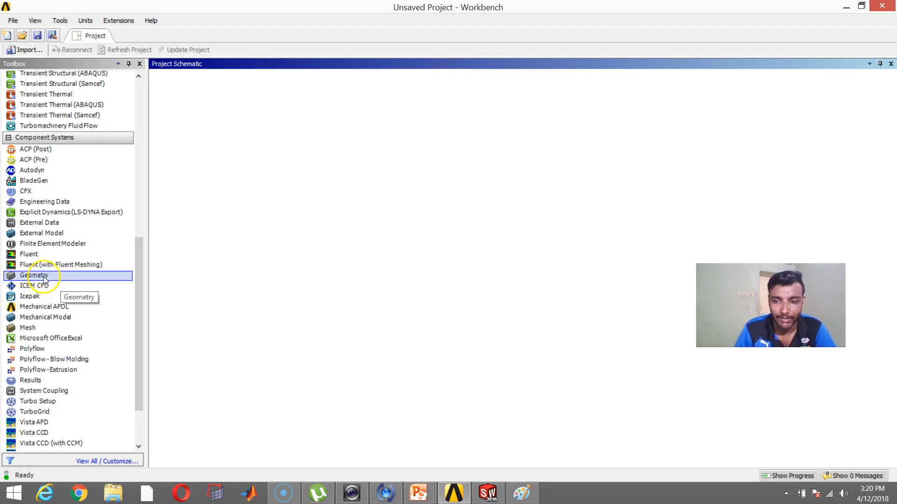
{"action": "left_click_drag", "start_coordinate": [31, 279], "coordinate": [55, 277]}
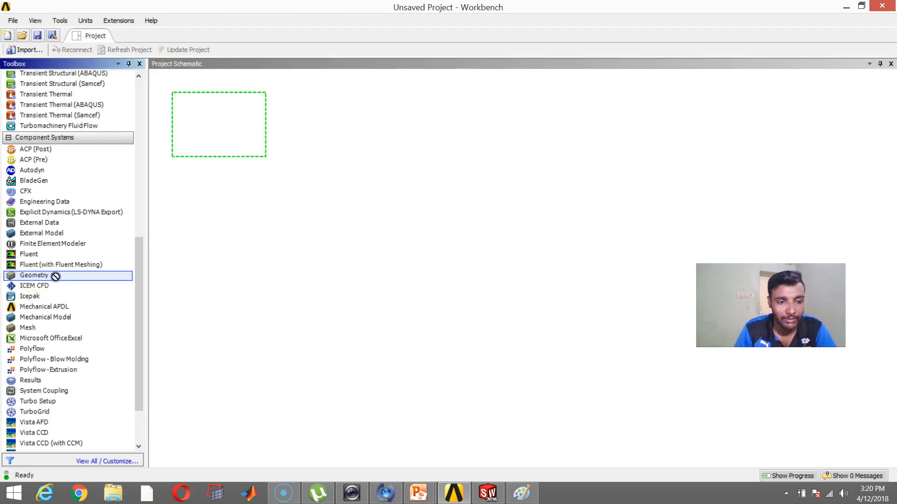
{"action": "left_click_drag", "start_coordinate": [205, 222], "coordinate": [243, 156]}
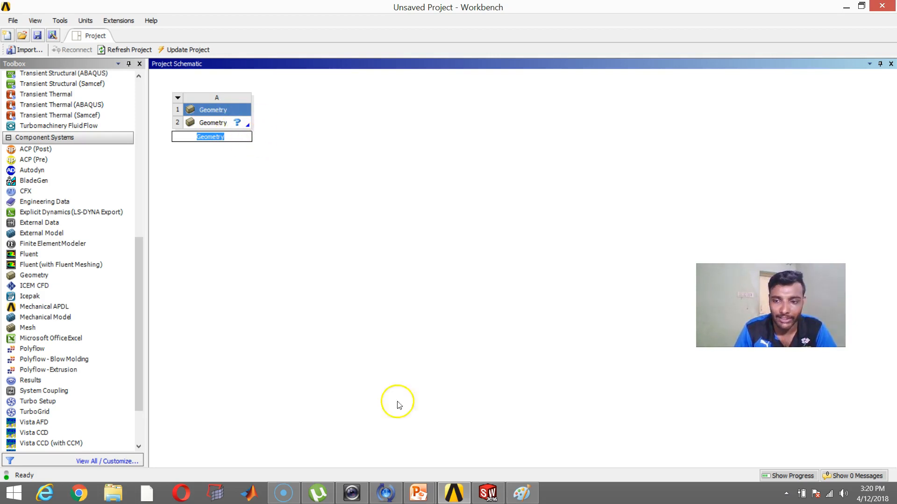
Switch to Paint and handwrite the note "? - Empty" on the canvas with the black pencil.
{"action": "left_click", "coordinate": [522, 494]}
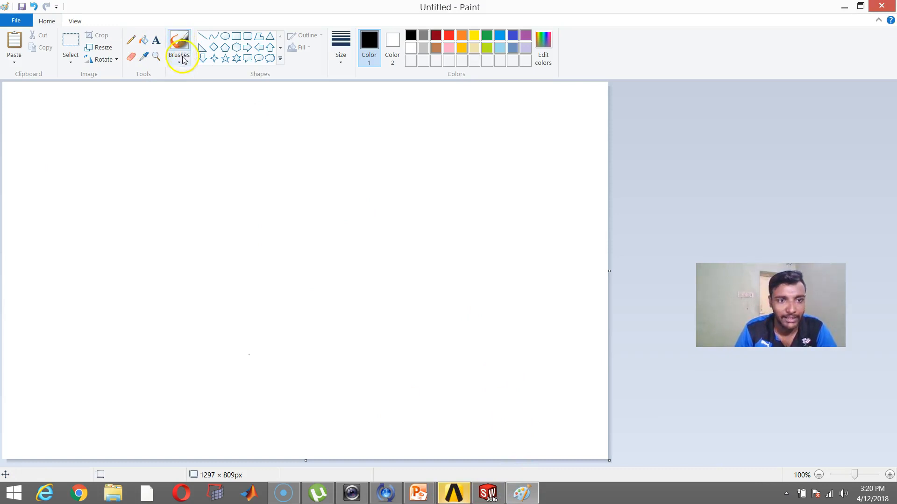
{"action": "left_click", "coordinate": [131, 41]}
{"action": "mouse_move", "coordinate": [69, 112]}
{"action": "left_mouse_down"}
{"action": "mouse_move", "coordinate": [91, 112]}
{"action": "mouse_move", "coordinate": [78, 154]}
{"action": "left_mouse_up"}
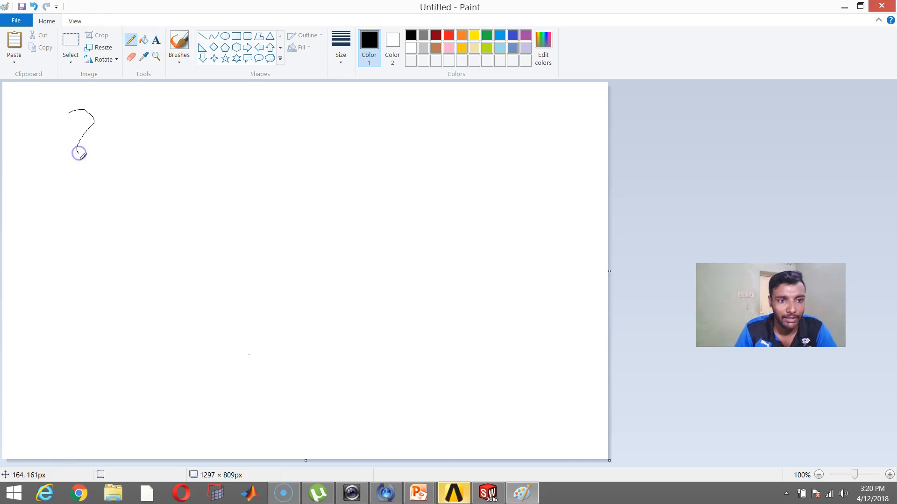
{"action": "left_click", "coordinate": [103, 138]}
{"action": "right_click", "coordinate": [139, 117]}
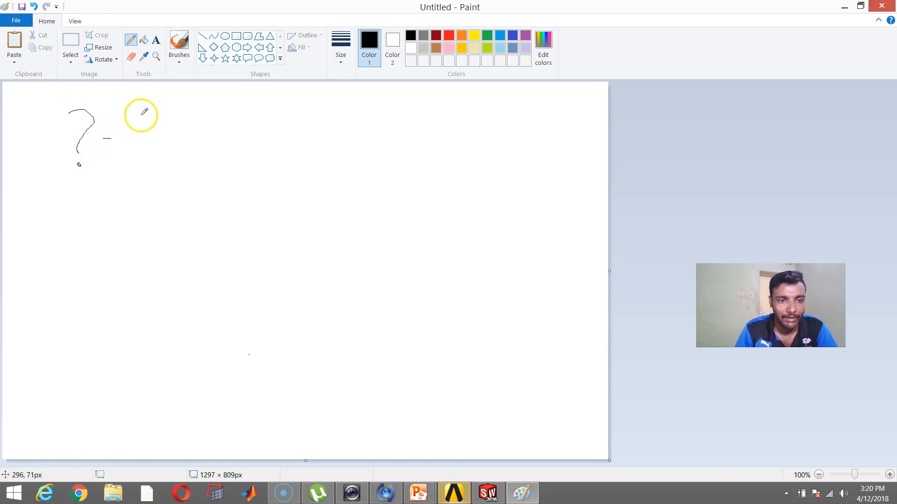
{"action": "mouse_move", "coordinate": [141, 119]}
{"action": "left_mouse_down"}
{"action": "mouse_move", "coordinate": [146, 151]}
{"action": "mouse_move", "coordinate": [157, 123]}
{"action": "mouse_move", "coordinate": [214, 173]}
{"action": "left_mouse_up"}
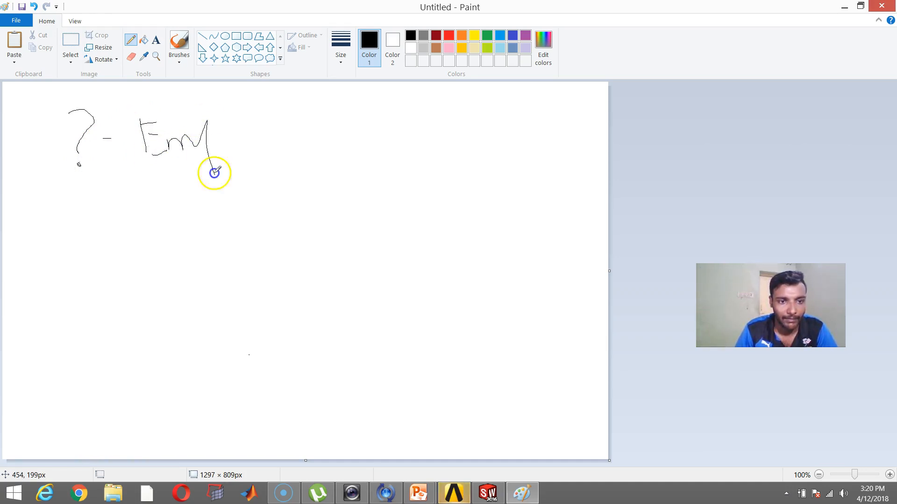
{"action": "mouse_move", "coordinate": [213, 137]}
{"action": "left_mouse_down"}
{"action": "mouse_move", "coordinate": [220, 132]}
{"action": "mouse_move", "coordinate": [202, 150]}
{"action": "left_mouse_up"}
{"action": "mouse_move", "coordinate": [227, 118]}
{"action": "left_mouse_down"}
{"action": "mouse_move", "coordinate": [227, 143]}
{"action": "mouse_move", "coordinate": [230, 127]}
{"action": "mouse_move", "coordinate": [249, 127]}
{"action": "left_mouse_up"}
Return to ANSYS Workbench and open the Geometry cell of system A in DesignModeler.
{"action": "left_click", "coordinate": [446, 493]}
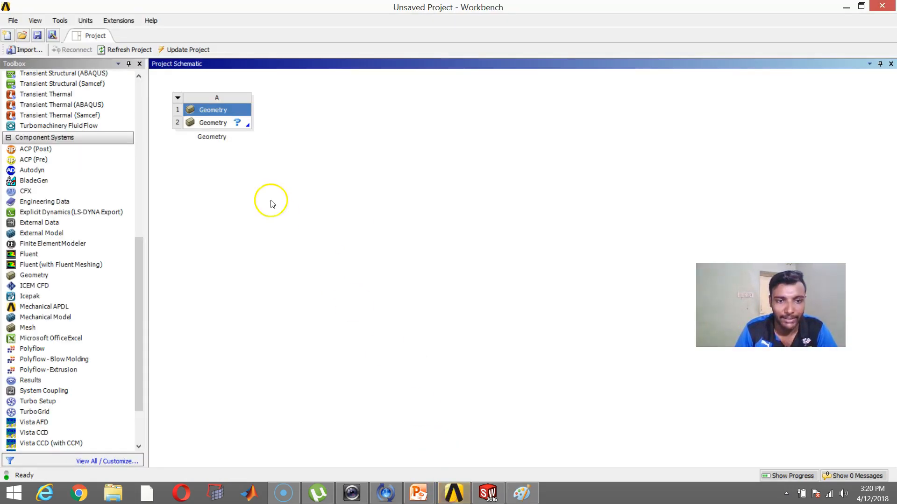
{"action": "double_click", "coordinate": [238, 123]}
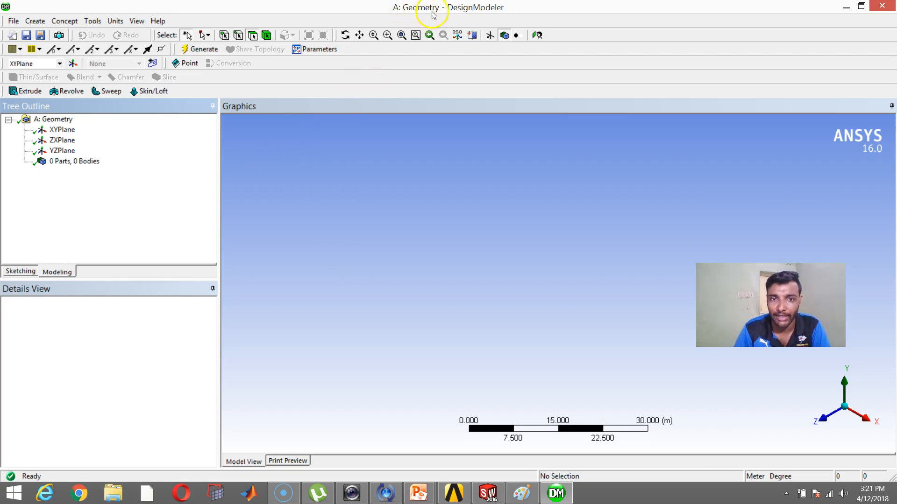
{"action": "left_click", "coordinate": [453, 493]}
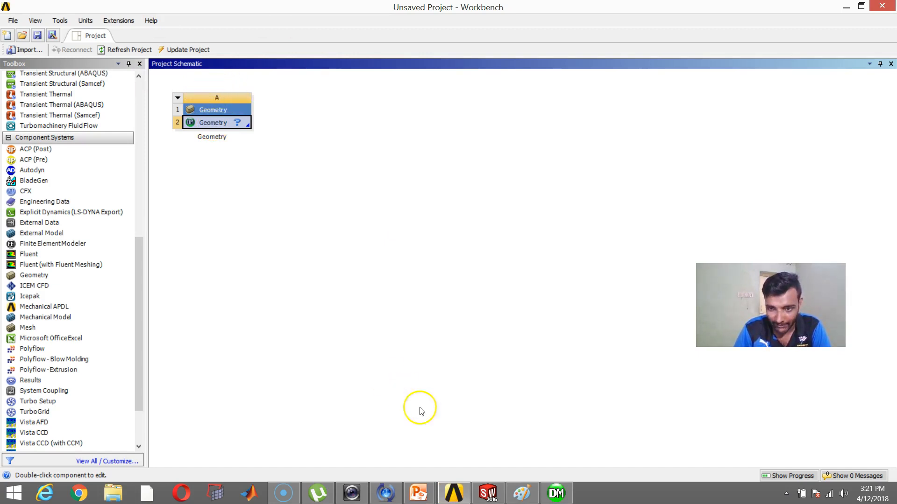
{"action": "left_click", "coordinate": [556, 493]}
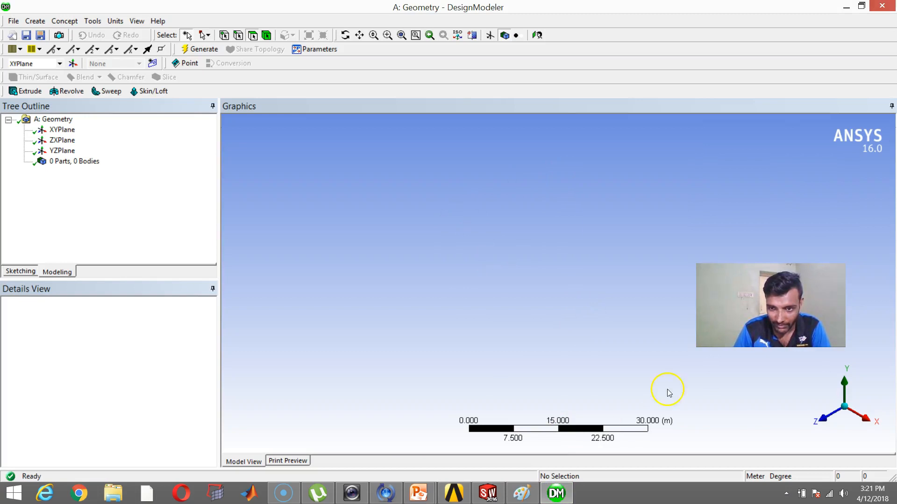
Import the external geometry file pressure vessel.x_t from the Meshed Minds folder and generate the import feature.
{"action": "left_click", "coordinate": [16, 22]}
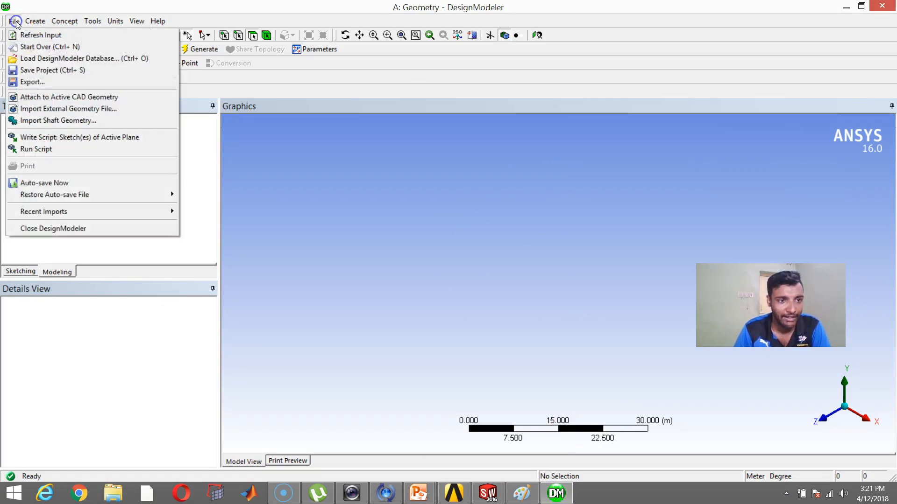
{"action": "left_click", "coordinate": [41, 114]}
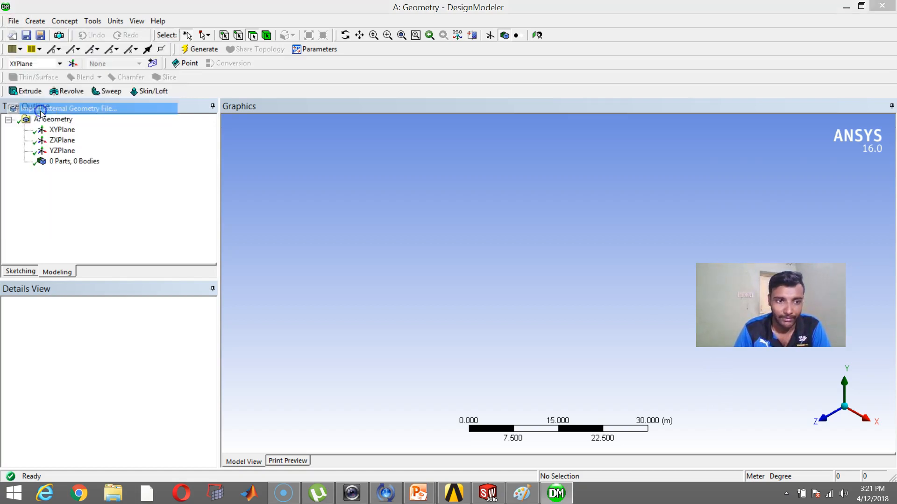
{"action": "left_click_drag", "start_coordinate": [673, 150], "coordinate": [477, 109]}
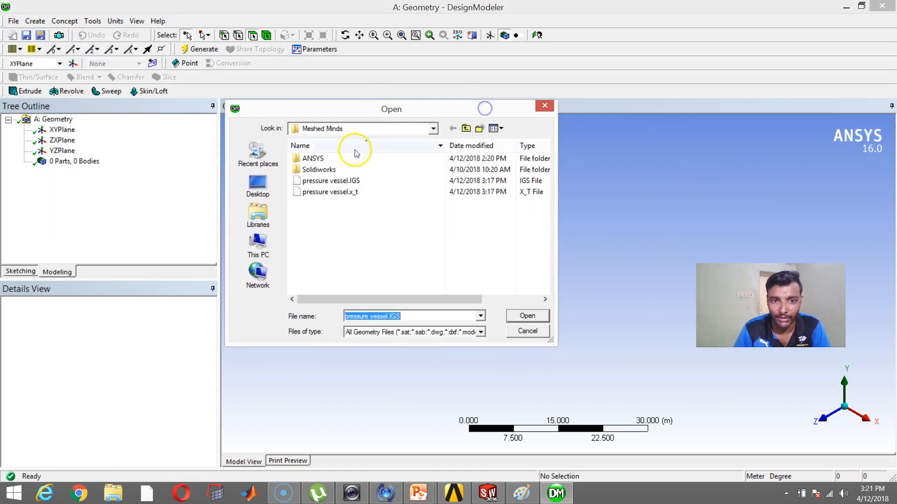
{"action": "left_click", "coordinate": [346, 193]}
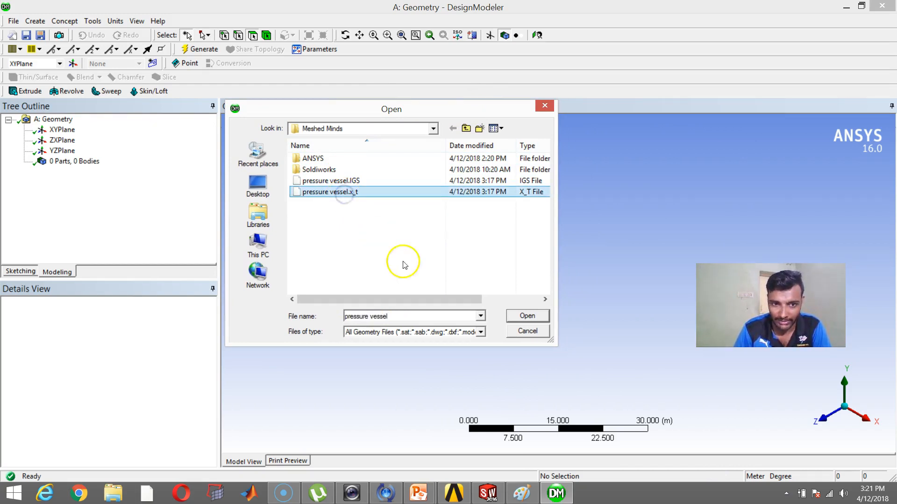
{"action": "left_click", "coordinate": [525, 317]}
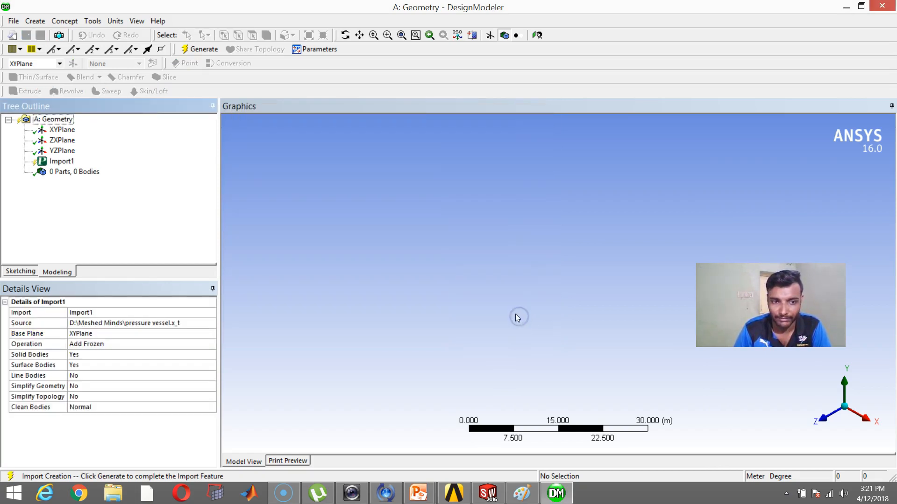
{"action": "left_click", "coordinate": [202, 50]}
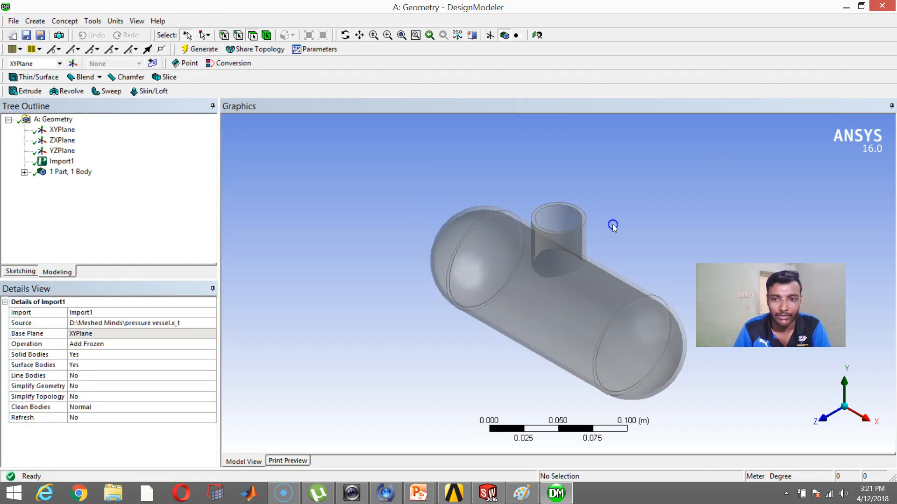
{"action": "scroll", "coordinate": [615, 225], "scroll_direction": "up", "scroll_amount": 4}
{"action": "scroll", "coordinate": [633, 376], "scroll_direction": "down", "scroll_amount": 5}
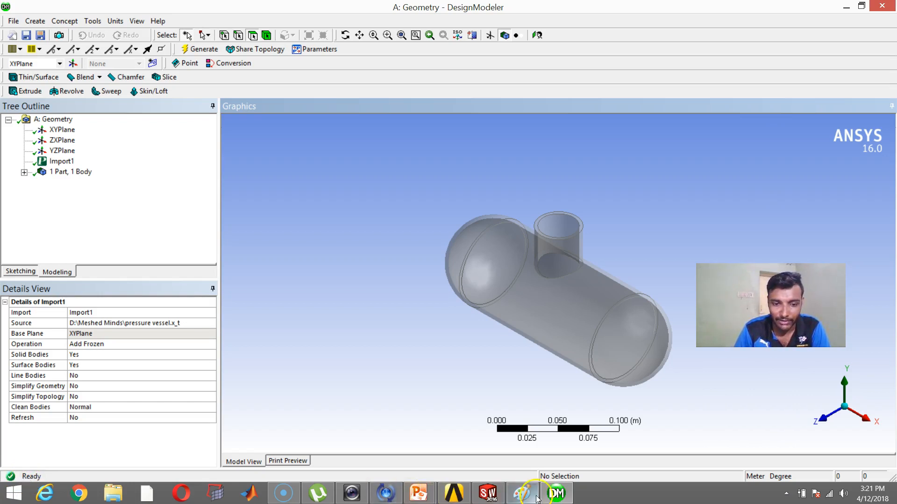
Switch to Paint and handwrite "V - Ready" below the Empty note with a green brush, underlining the end of the word.
{"action": "left_click", "coordinate": [522, 494]}
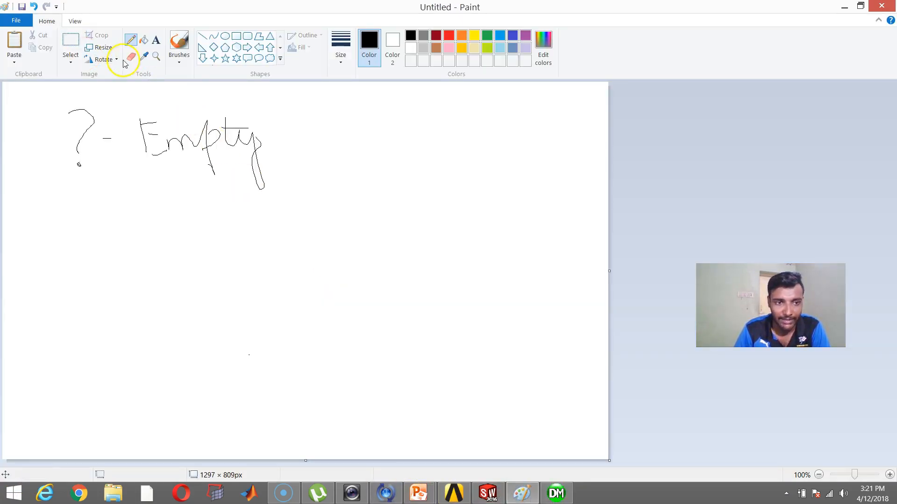
{"action": "left_click", "coordinate": [180, 59]}
{"action": "left_click", "coordinate": [430, 120]}
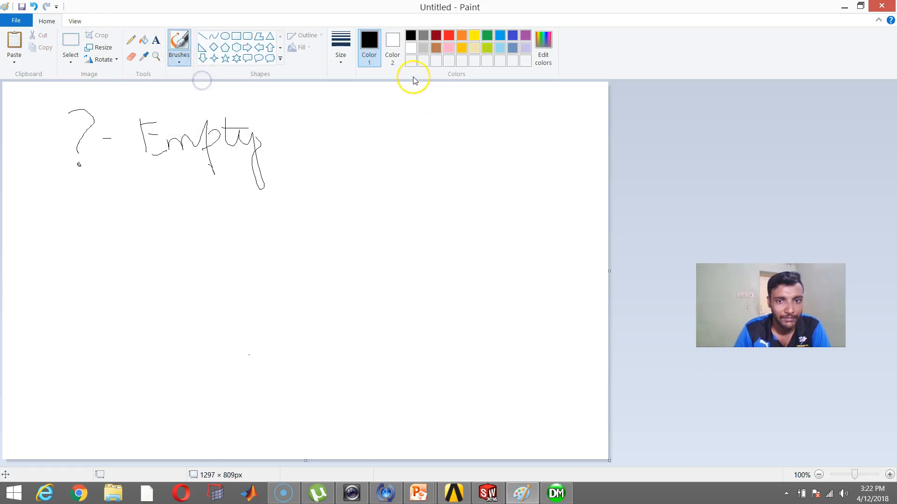
{"action": "left_click", "coordinate": [486, 35]}
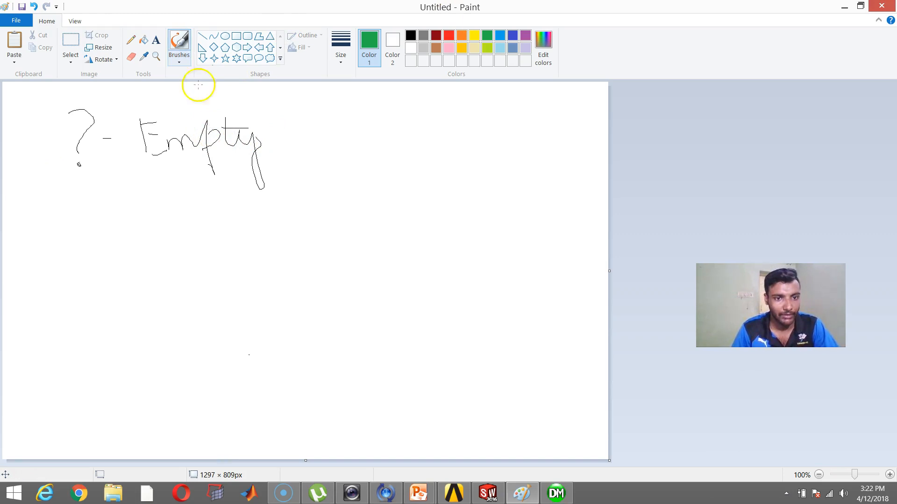
{"action": "left_click", "coordinate": [392, 46]}
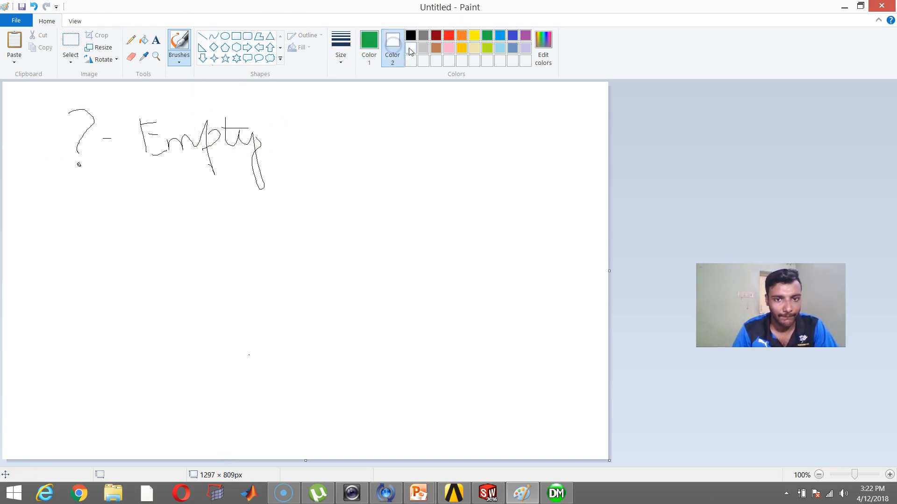
{"action": "left_click", "coordinate": [488, 40]}
{"action": "right_click", "coordinate": [167, 228]}
{"action": "mouse_move", "coordinate": [151, 203]}
{"action": "right_mouse_down"}
{"action": "mouse_move", "coordinate": [163, 223]}
{"action": "mouse_move", "coordinate": [206, 196]}
{"action": "mouse_move", "coordinate": [243, 224]}
{"action": "mouse_move", "coordinate": [250, 246]}
{"action": "mouse_move", "coordinate": [261, 220]}
{"action": "right_mouse_up"}
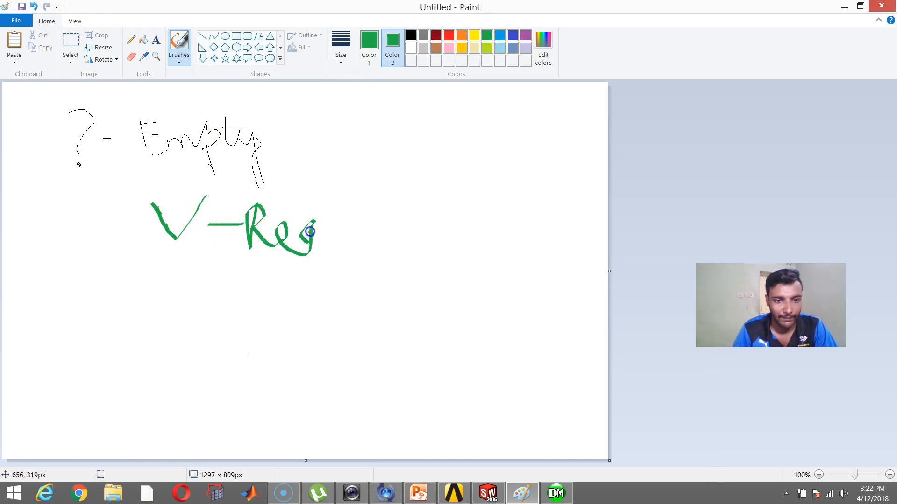
{"action": "mouse_move", "coordinate": [328, 223]}
{"action": "right_mouse_down"}
{"action": "mouse_move", "coordinate": [340, 208]}
{"action": "mouse_move", "coordinate": [396, 227]}
{"action": "right_mouse_up"}
{"action": "right_click_drag", "start_coordinate": [329, 282], "coordinate": [393, 255]}
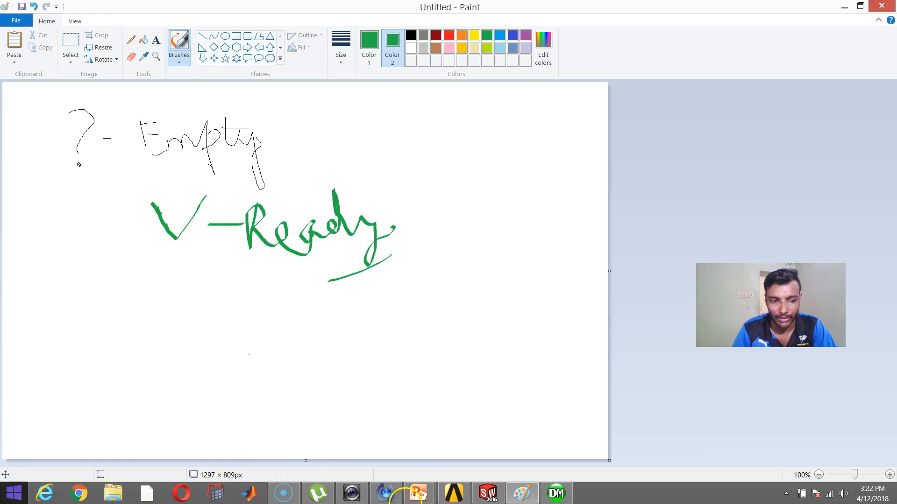
{"action": "key", "text": "super"}
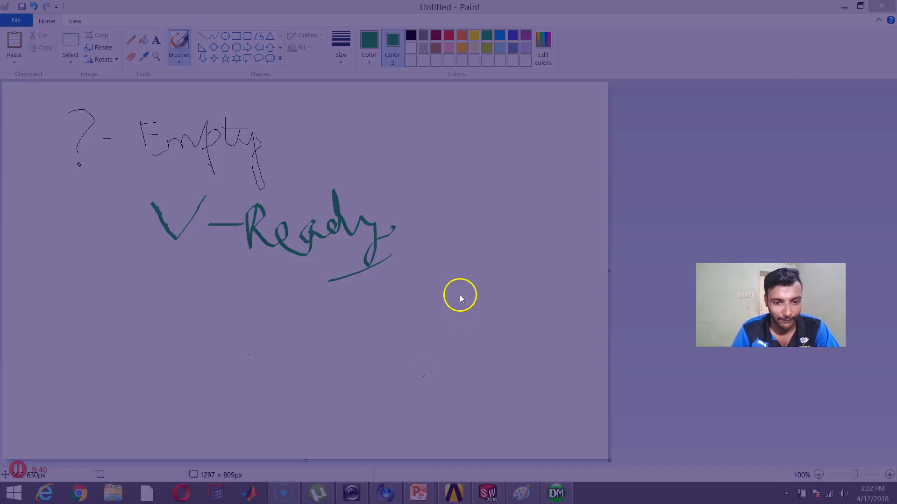
{"action": "left_click", "coordinate": [119, 421]}
{"action": "left_click_drag", "start_coordinate": [599, 333], "coordinate": [580, 364]}
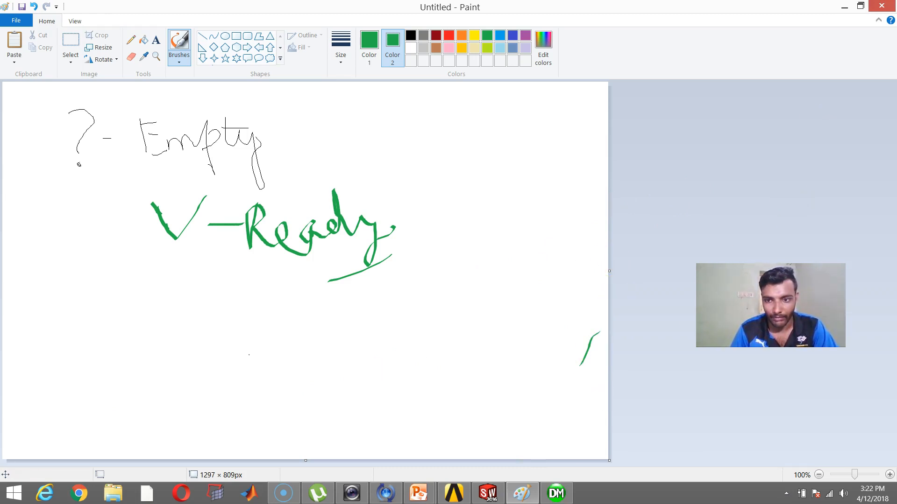
Switch back to DesignModeler and examine the imported pressure vessel from a slightly different angle.
{"action": "left_click", "coordinate": [561, 492]}
{"action": "left_click", "coordinate": [647, 287]}
{"action": "middle_click_drag", "start_coordinate": [693, 379], "coordinate": [626, 236]}
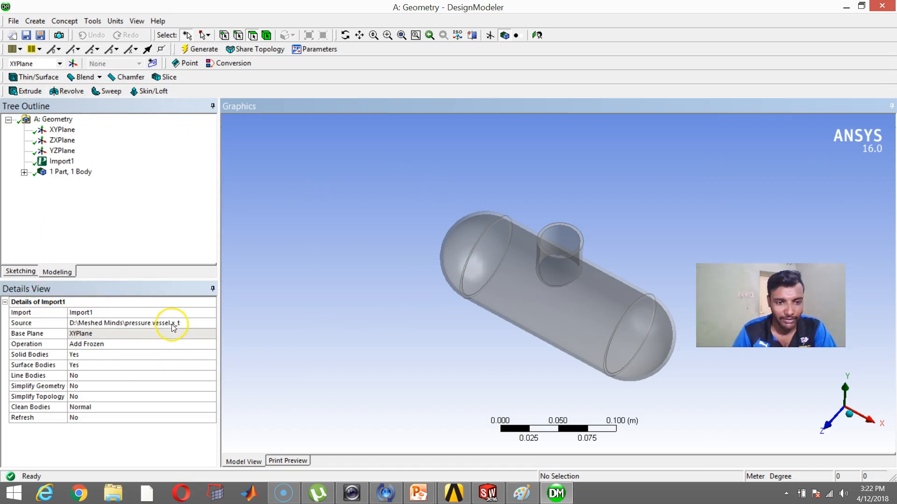
Try to replace the source file of the Import1 feature with pressure vessel.IGS from the Meshed Minds folder.
{"action": "left_click", "coordinate": [114, 324]}
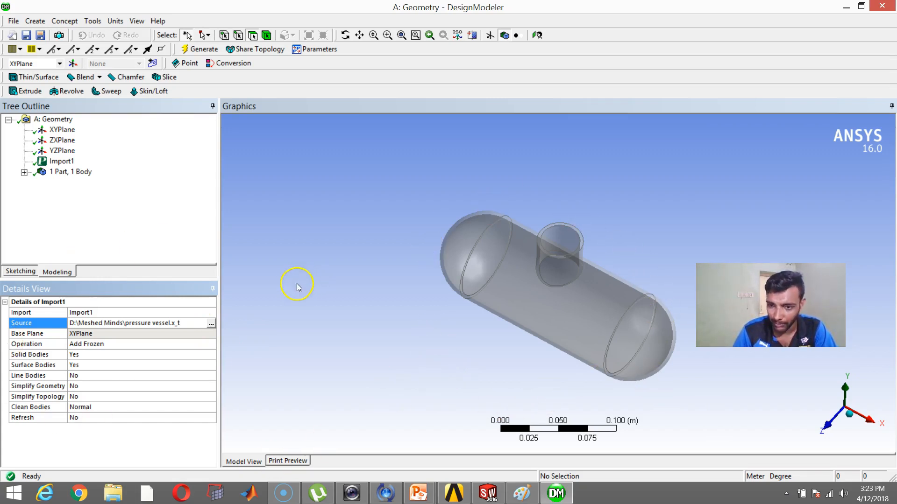
{"action": "left_click", "coordinate": [209, 324]}
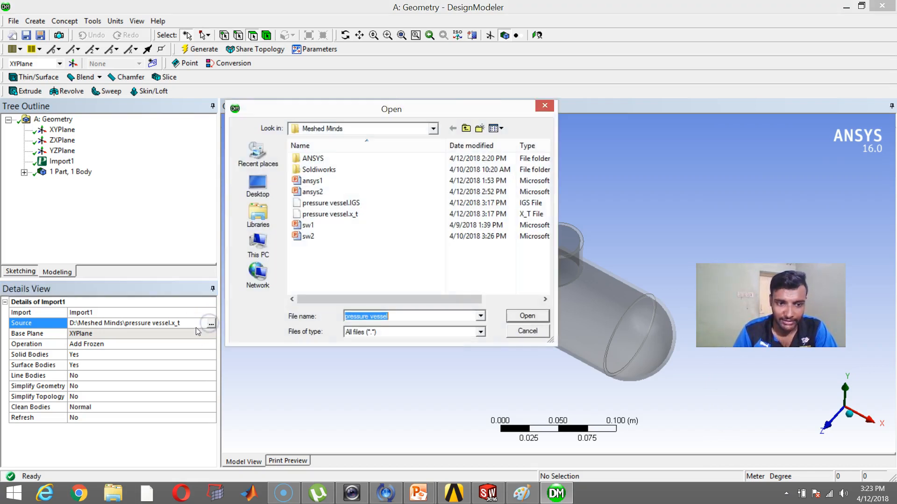
{"action": "left_click", "coordinate": [354, 204]}
{"action": "left_click", "coordinate": [527, 316]}
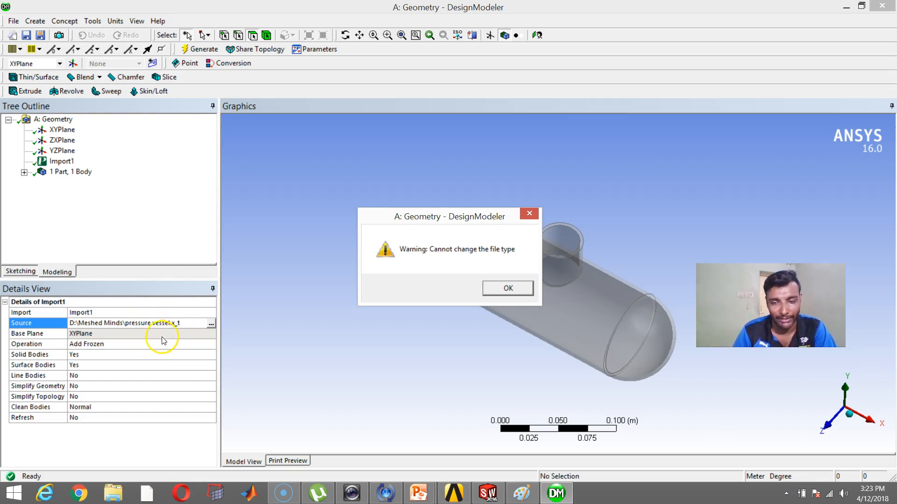
{"action": "left_click", "coordinate": [508, 289]}
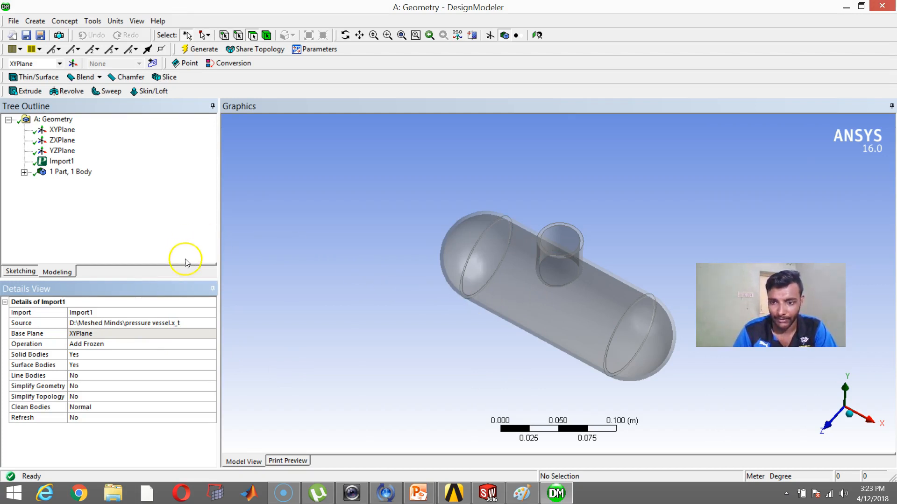
Delete the Import1 feature from the geometry tree and accept the confirmation.
{"action": "right_click", "coordinate": [51, 162]}
{"action": "left_click", "coordinate": [85, 243]}
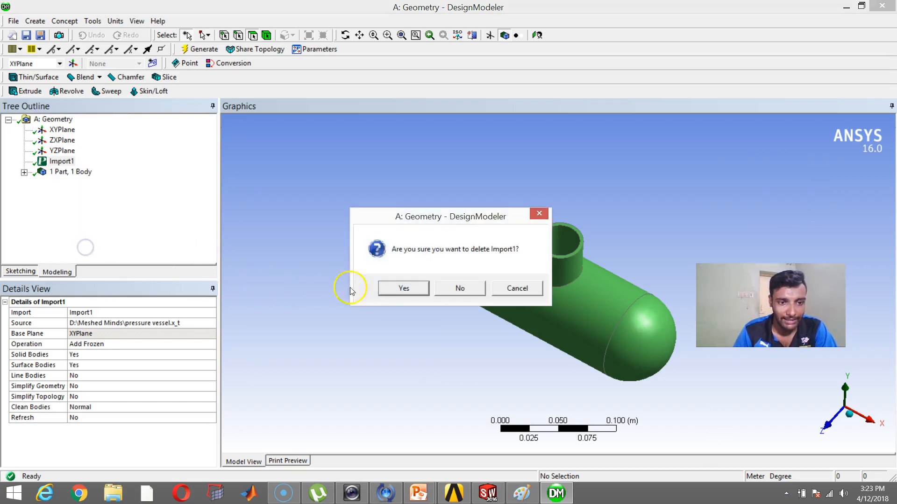
{"action": "left_click", "coordinate": [400, 287]}
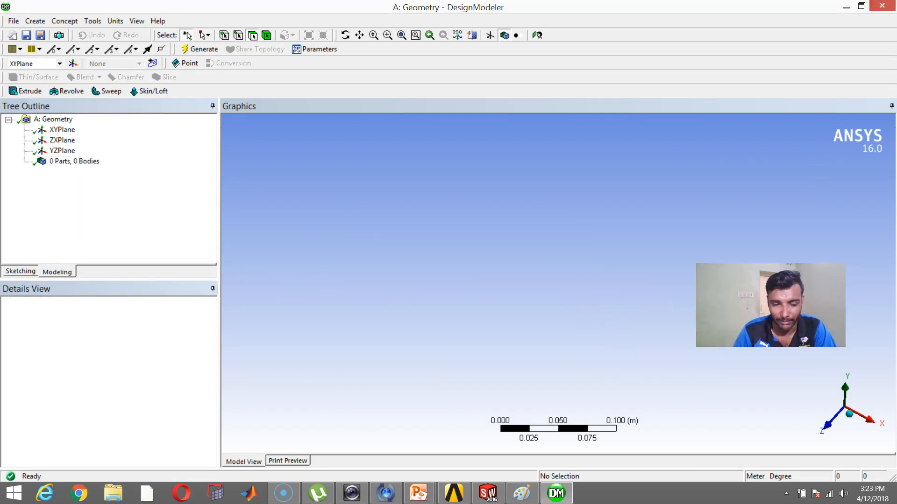
Import the external geometry file pressure vessel.IGS from the Meshed Minds folder and generate the import feature.
{"action": "left_click", "coordinate": [14, 21]}
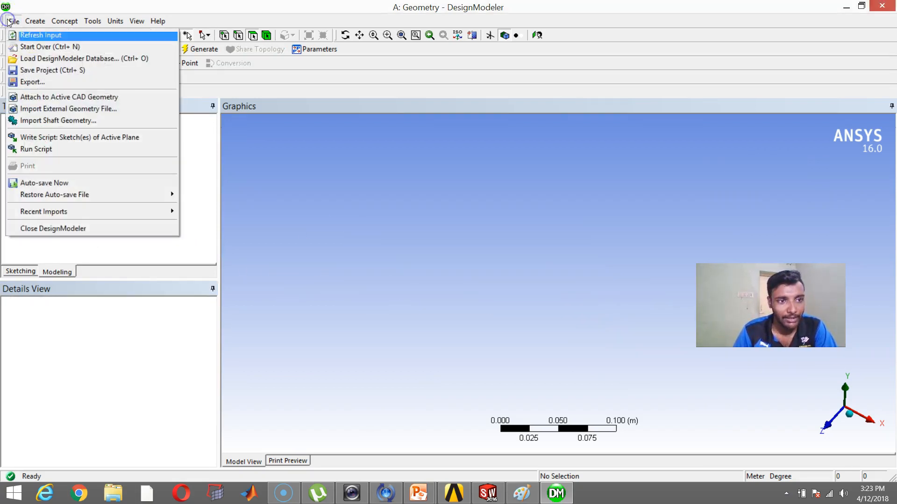
{"action": "left_click", "coordinate": [51, 109]}
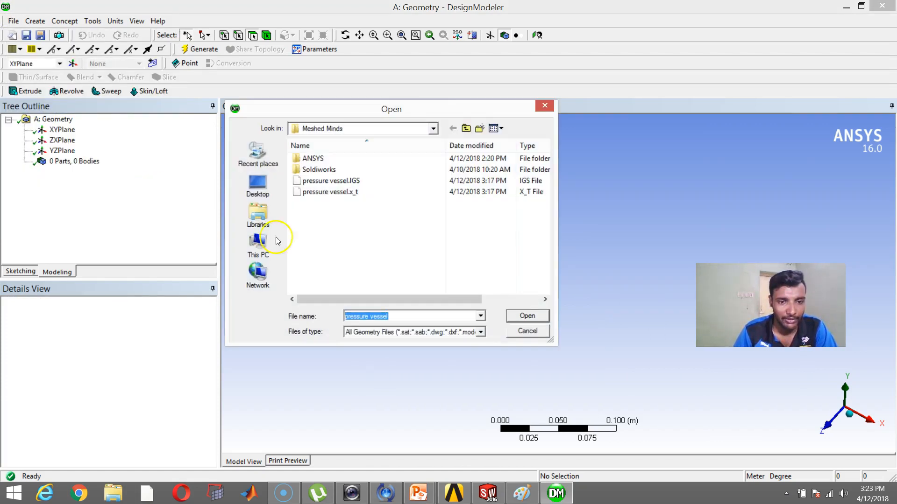
{"action": "left_click", "coordinate": [340, 182]}
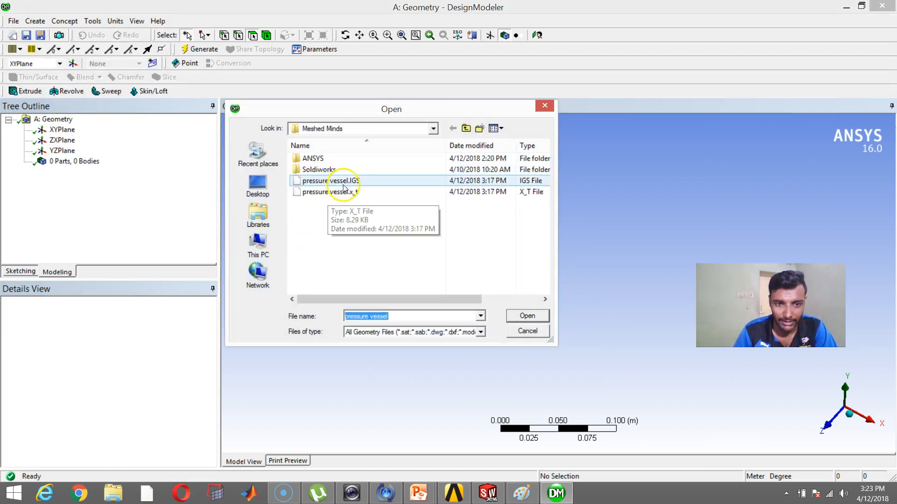
{"action": "left_click", "coordinate": [528, 316]}
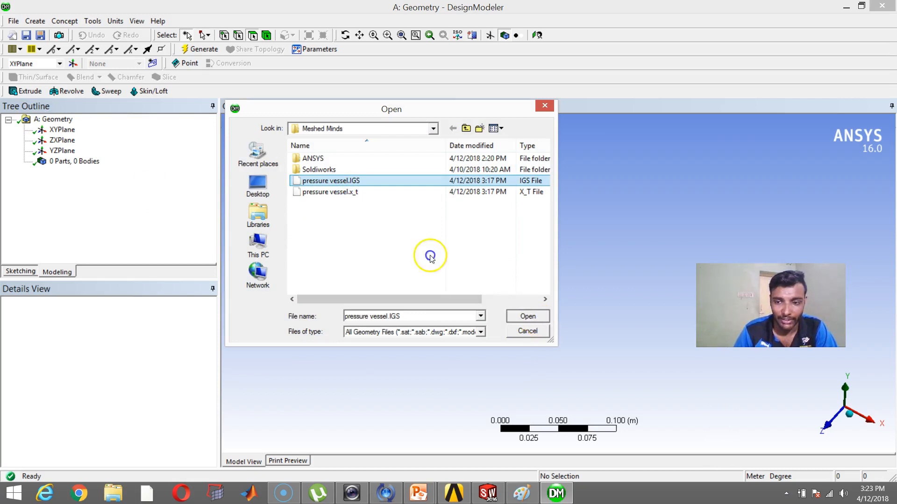
{"action": "left_click", "coordinate": [200, 49]}
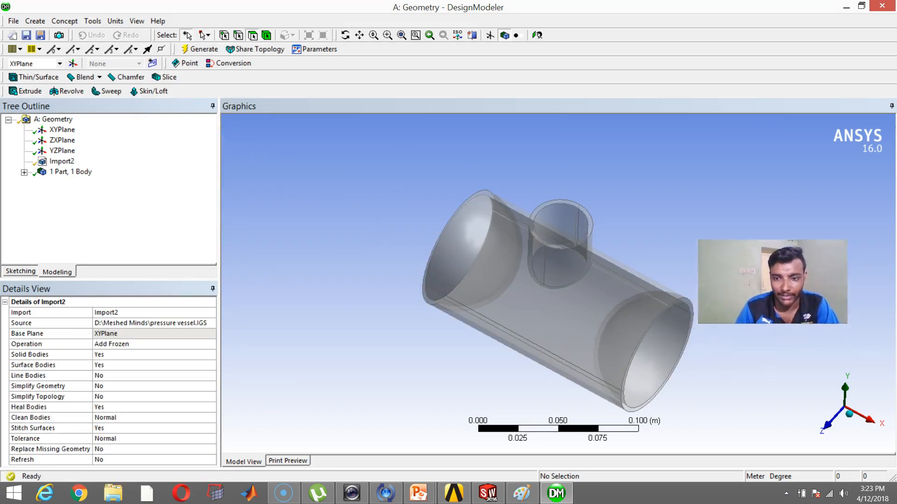
Examine the vessel imported from the IGS file from several angles, checking its end domes, open ends and nozzle.
{"action": "scroll", "coordinate": [485, 280], "scroll_direction": "up", "scroll_amount": 2}
{"action": "scroll", "coordinate": [485, 281], "scroll_direction": "up", "scroll_amount": 1}
{"action": "middle_click_drag", "start_coordinate": [444, 254], "coordinate": [460, 218]}
{"action": "scroll", "coordinate": [511, 281], "scroll_direction": "up", "scroll_amount": 3}
{"action": "scroll", "coordinate": [654, 319], "scroll_direction": "down", "scroll_amount": 1}
{"action": "middle_click_drag", "start_coordinate": [444, 254], "coordinate": [441, 239]}
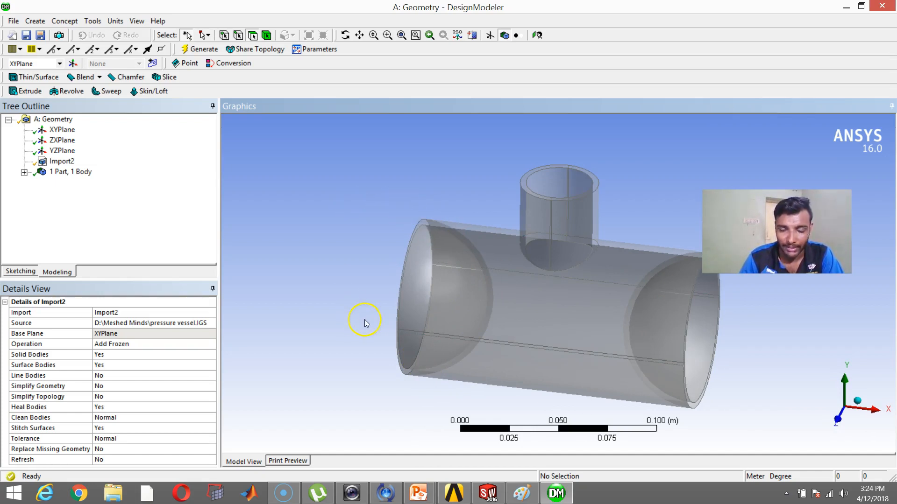
{"action": "middle_click_drag", "start_coordinate": [407, 304], "coordinate": [434, 312]}
{"action": "left_click", "coordinate": [394, 276]}
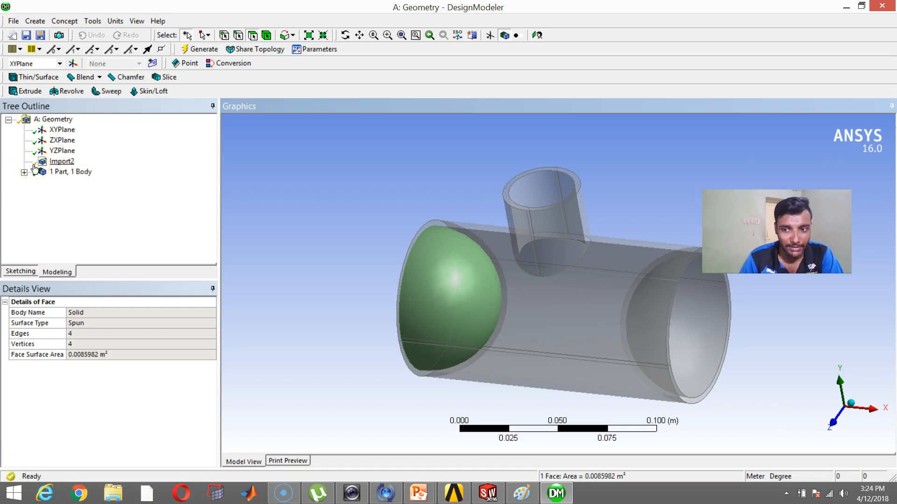
{"action": "left_click", "coordinate": [377, 213]}
{"action": "scroll", "coordinate": [376, 211], "scroll_direction": "down", "scroll_amount": 1}
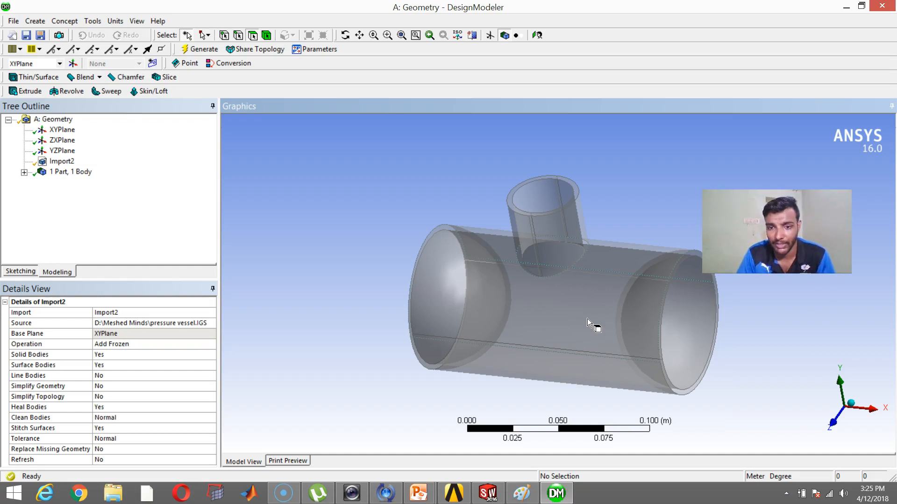
{"action": "mouse_move", "coordinate": [705, 349]}
{"action": "middle_mouse_down"}
{"action": "mouse_move", "coordinate": [726, 356]}
{"action": "mouse_move", "coordinate": [691, 374]}
{"action": "middle_mouse_up"}
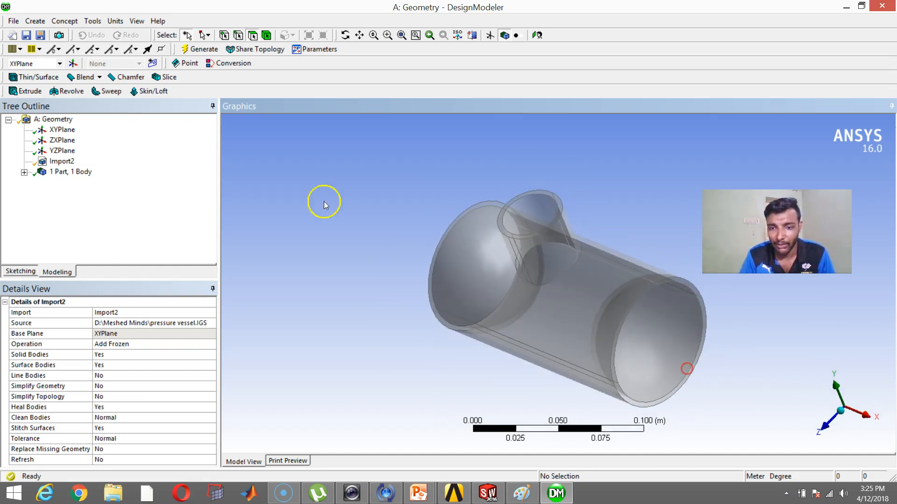
Delete the Import2 feature to remove the vessel imported from the IGS file.
{"action": "right_click", "coordinate": [70, 164]}
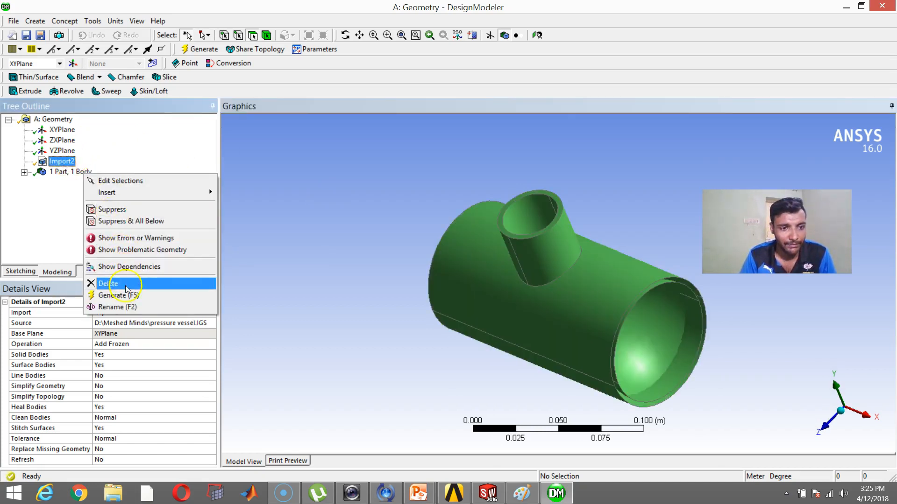
{"action": "left_click", "coordinate": [123, 283]}
{"action": "left_click", "coordinate": [410, 287]}
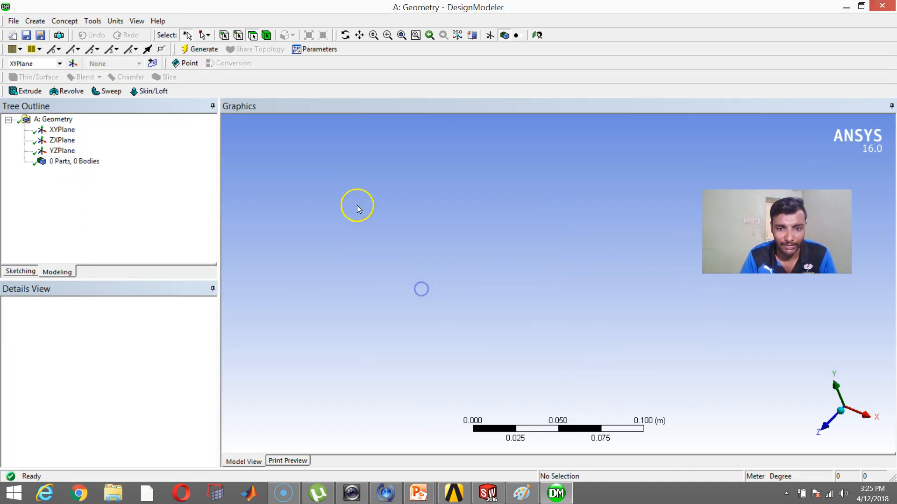
{"action": "scroll", "coordinate": [366, 214], "scroll_direction": "up", "scroll_amount": 2}
{"action": "scroll", "coordinate": [421, 273], "scroll_direction": "down", "scroll_amount": 1}
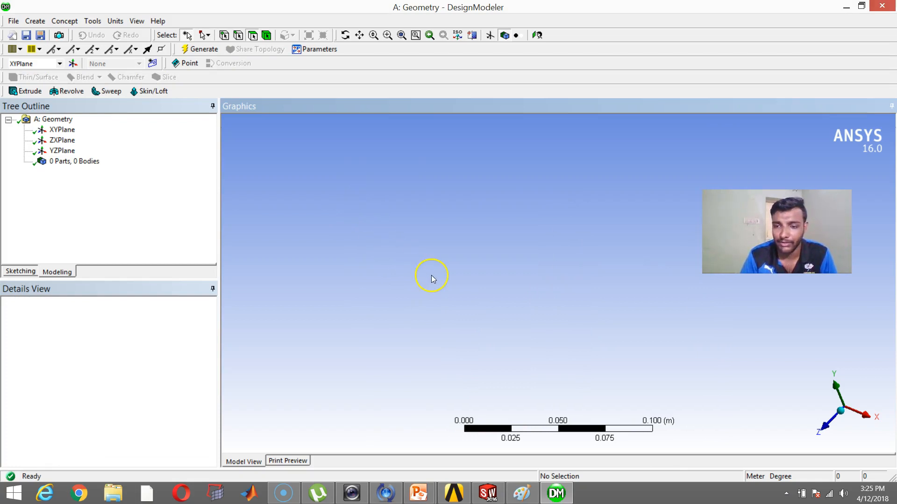